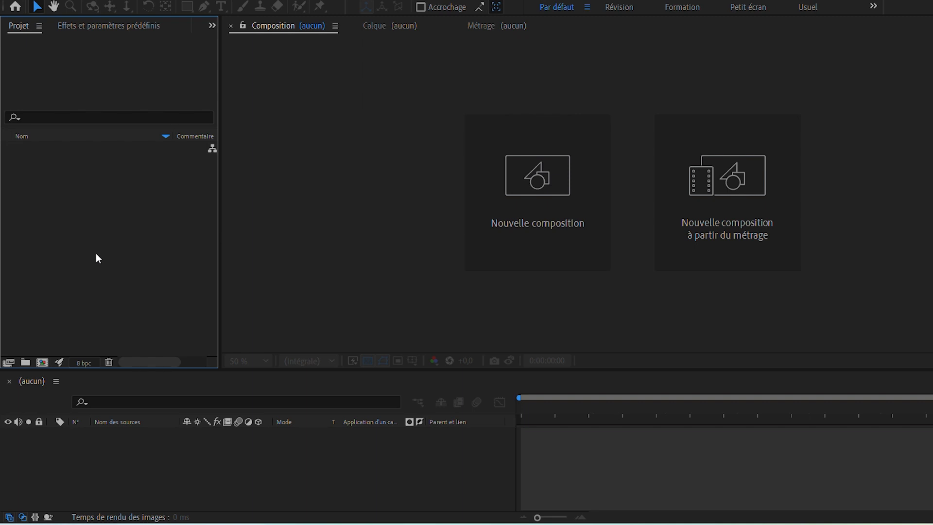
- Create an HD 1920x1080 composition at 25 fps and add a text layer reading "viadprod" across its middle
{"action": "key", "text": "ctrl+n"}
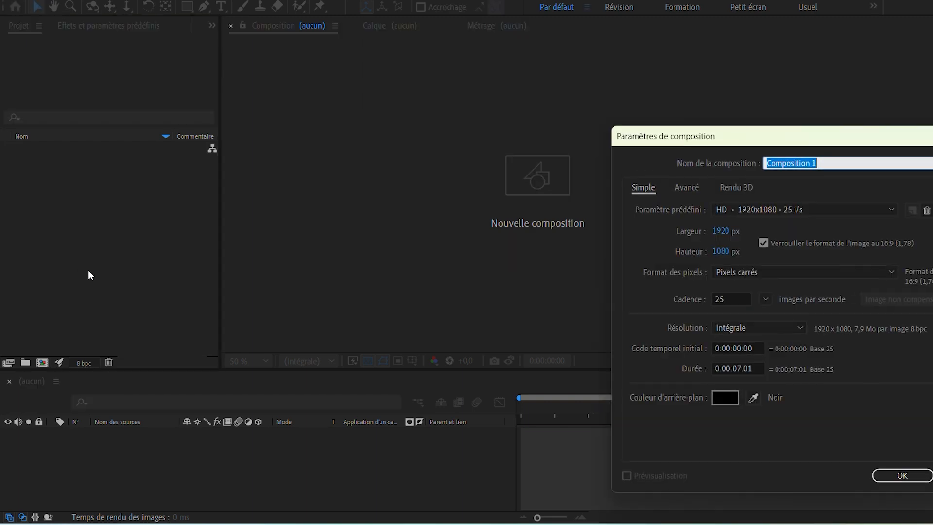
{"action": "key", "text": "Return"}
{"action": "left_click", "coordinate": [218, 9]}
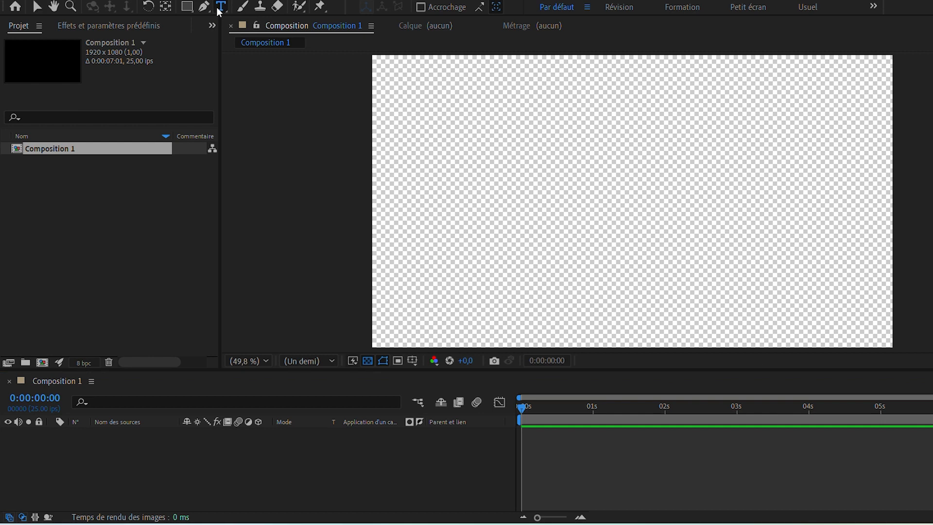
{"action": "left_click", "coordinate": [440, 209]}
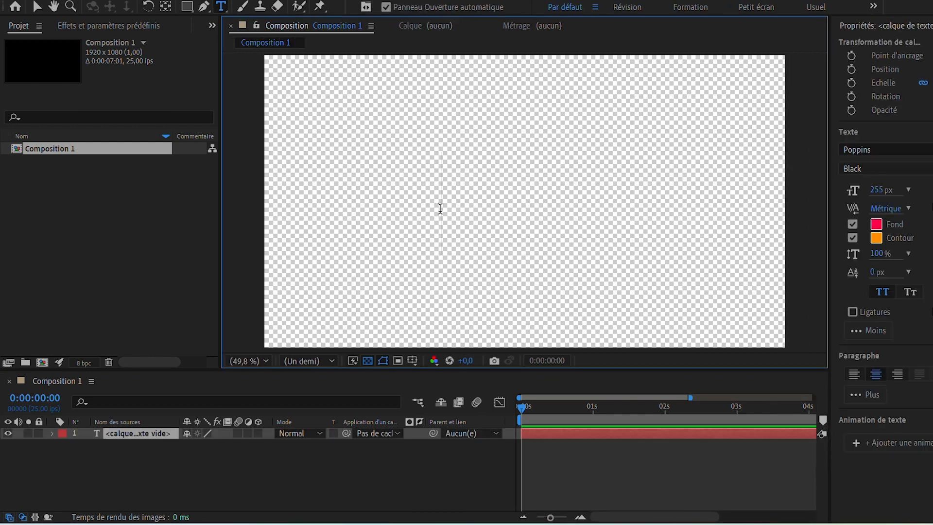
{"action": "type", "text": "viadprod"}
{"action": "left_click_drag", "start_coordinate": [523, 285], "coordinate": [596, 290]}
{"action": "scroll", "coordinate": [580, 276], "scroll_direction": "down", "scroll_amount": 2}
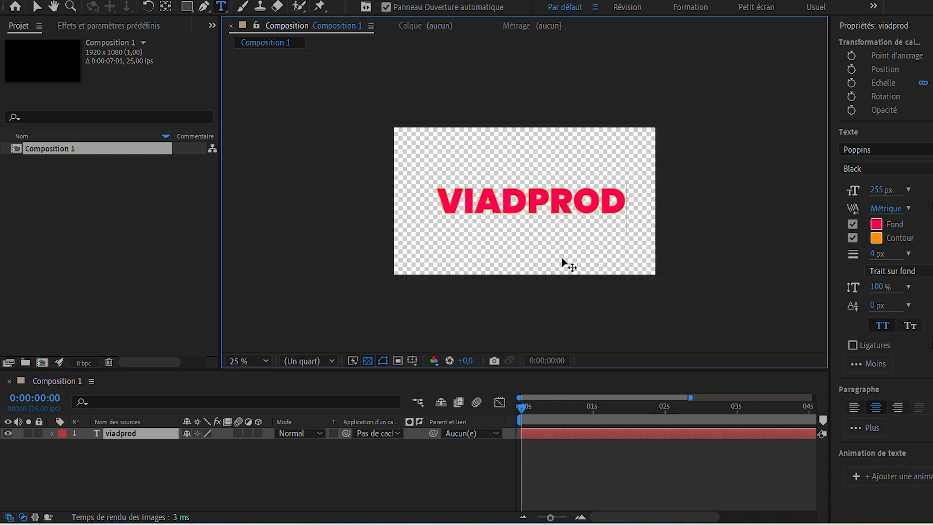
- Find the Gamme des dégradés effect by searching for "dégr" and apply it to the viadprod text layer
{"action": "left_click", "coordinate": [134, 28]}
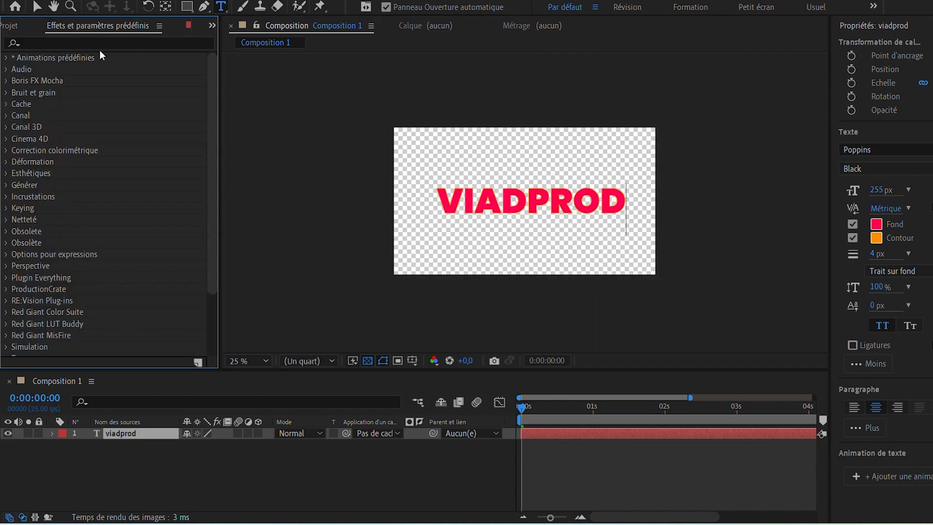
{"action": "key", "text": "g"}
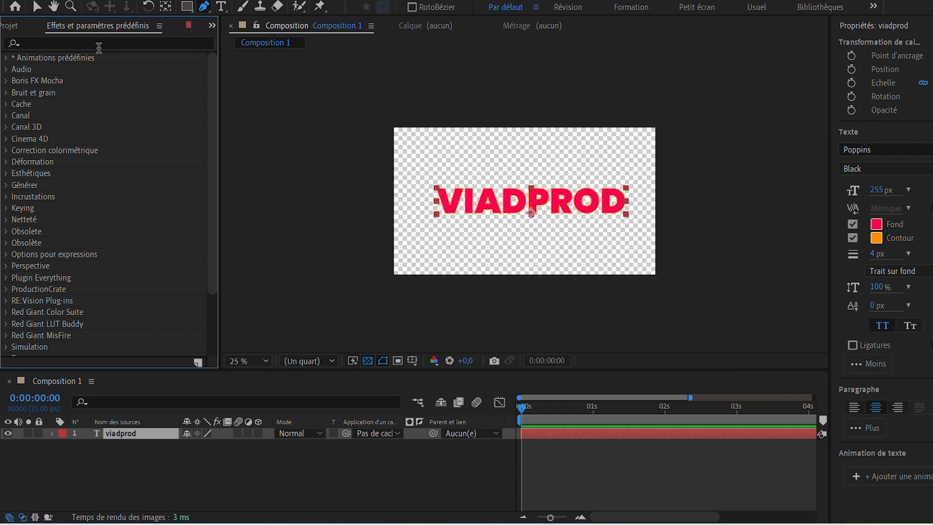
{"action": "left_click", "coordinate": [100, 44]}
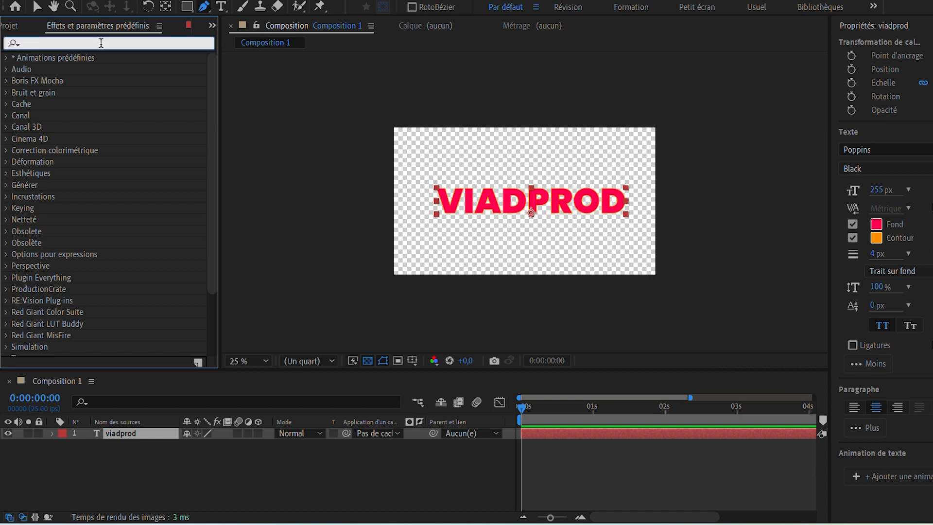
{"action": "type", "text": "dégr"}
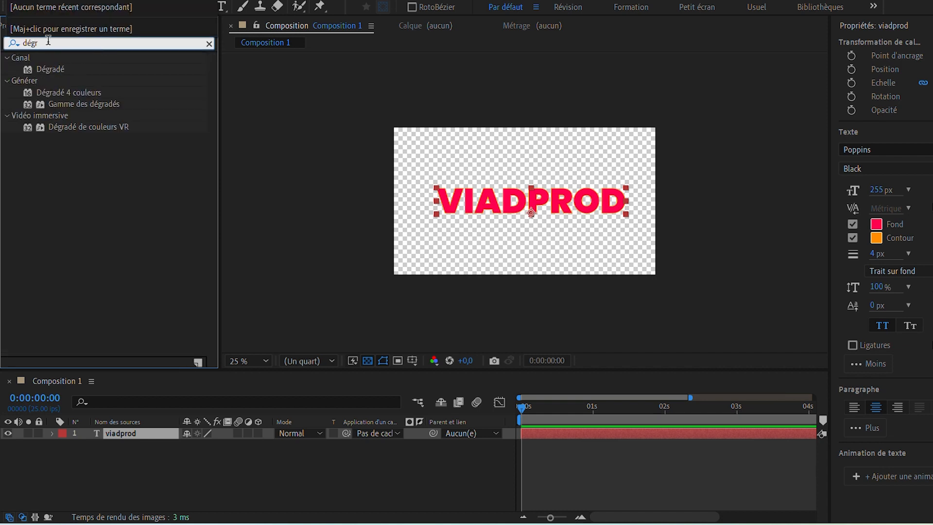
{"action": "double_click", "coordinate": [79, 105]}
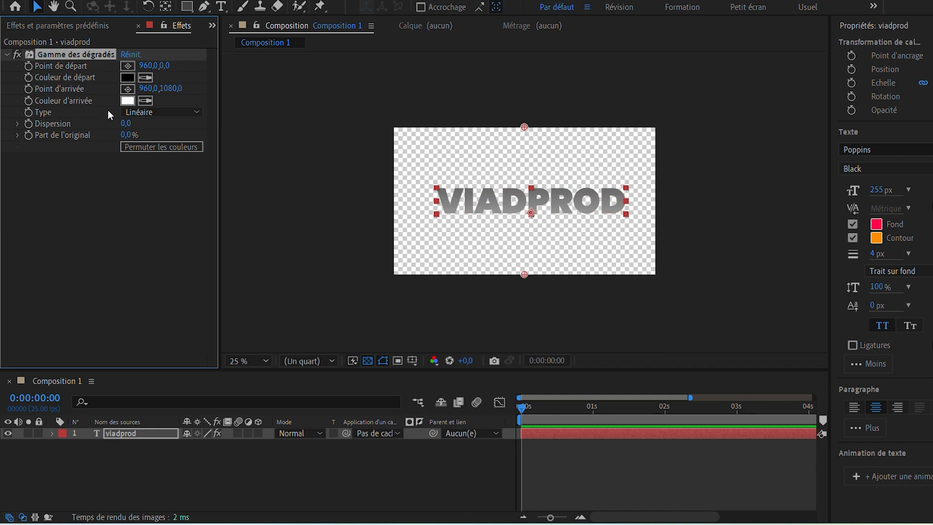
- Set the gradient's start colour to yellow FFE800 and its end colour to orange FF7000
{"action": "left_click", "coordinate": [127, 77]}
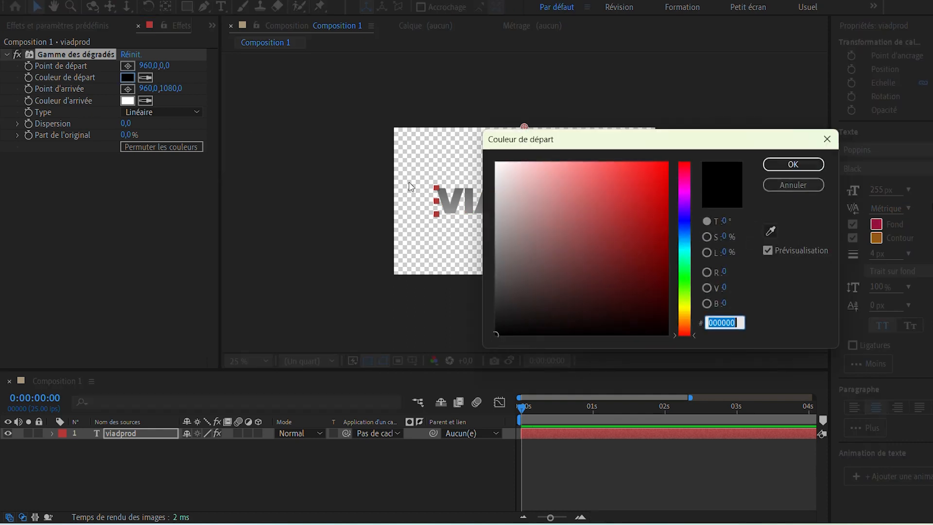
{"action": "left_click", "coordinate": [685, 309]}
{"action": "left_click", "coordinate": [667, 164]}
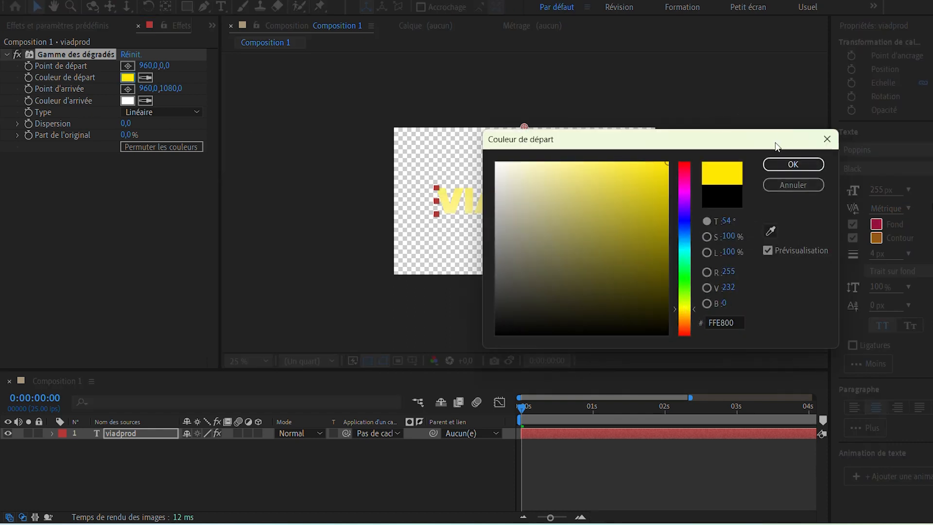
{"action": "left_click", "coordinate": [793, 165]}
{"action": "left_click", "coordinate": [128, 101]}
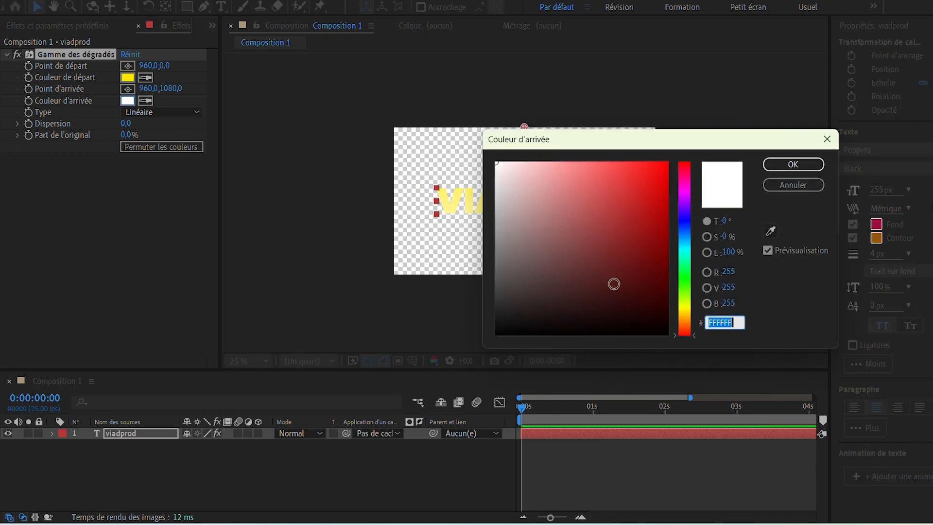
{"action": "left_click", "coordinate": [686, 324]}
{"action": "left_click", "coordinate": [667, 164]}
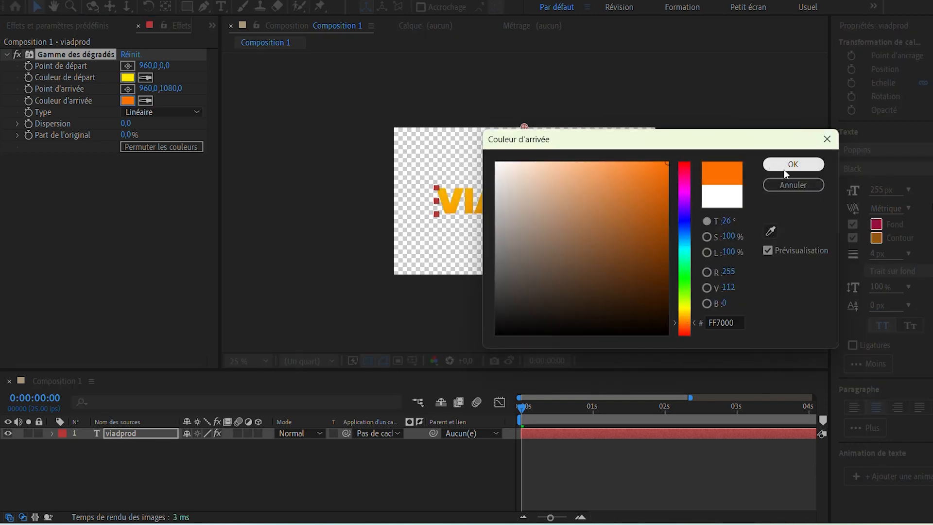
{"action": "left_click", "coordinate": [792, 164]}
- Place the gradient's start point just above the text at about 1010, 420 and its end point just below at about 1022, 738
{"action": "scroll", "coordinate": [519, 214], "scroll_direction": "up", "scroll_amount": 1}
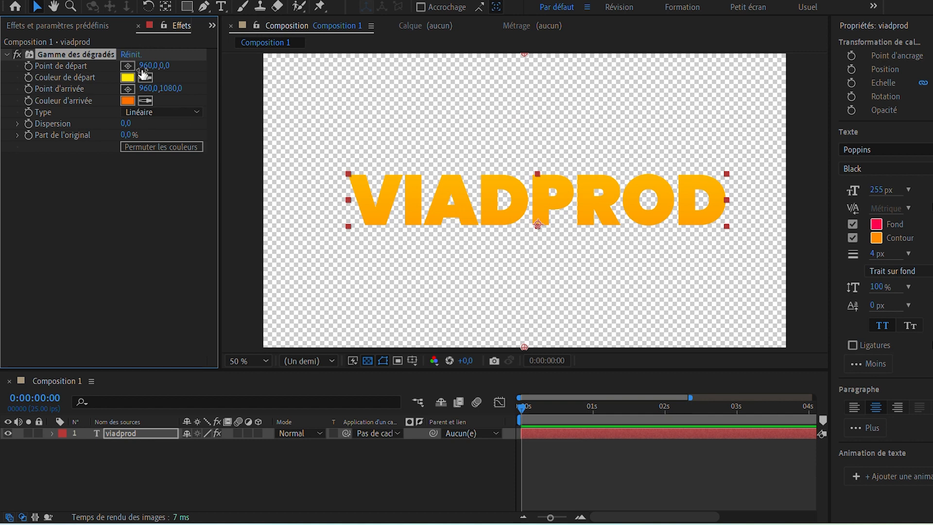
{"action": "left_click", "coordinate": [128, 66]}
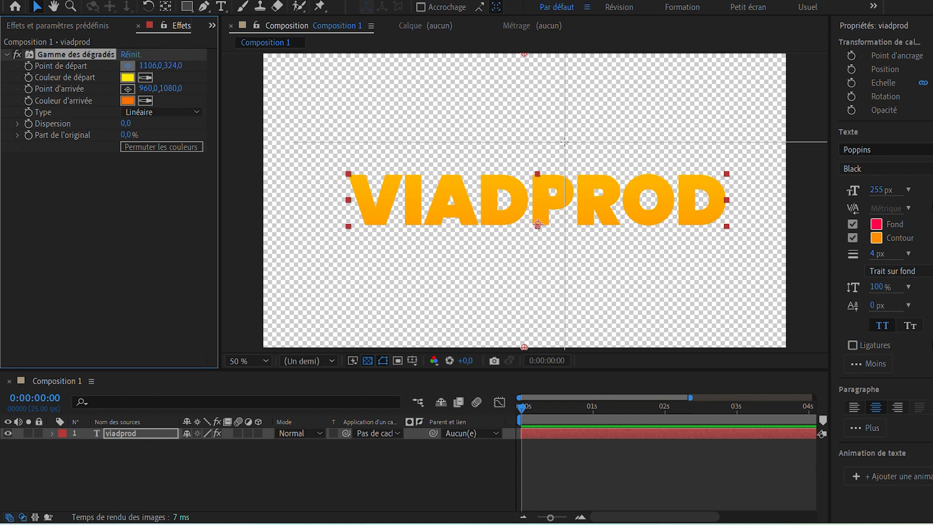
{"action": "left_click", "coordinate": [538, 156]}
{"action": "left_click", "coordinate": [128, 89]}
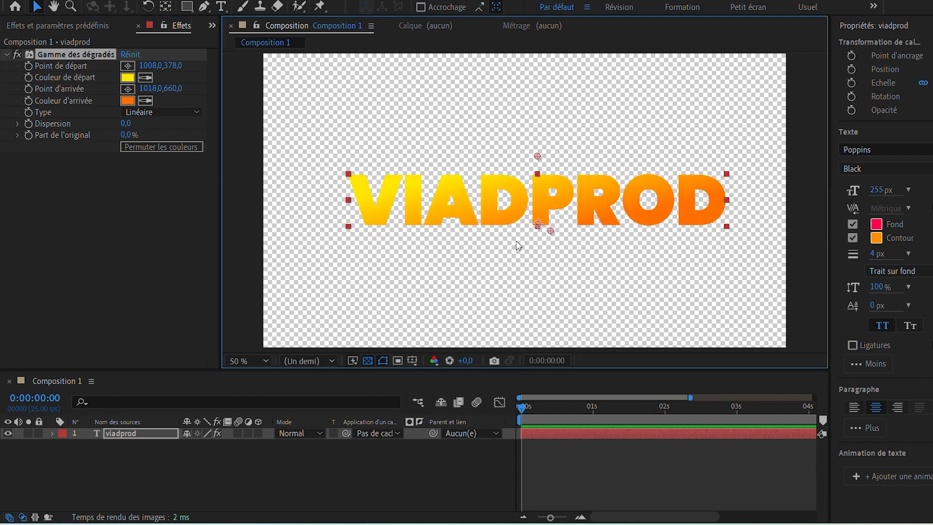
{"action": "left_click", "coordinate": [598, 250]}
{"action": "mouse_move", "coordinate": [598, 250]}
{"action": "left_mouse_down"}
{"action": "mouse_move", "coordinate": [528, 245]}
{"action": "mouse_move", "coordinate": [543, 256]}
{"action": "left_mouse_up"}
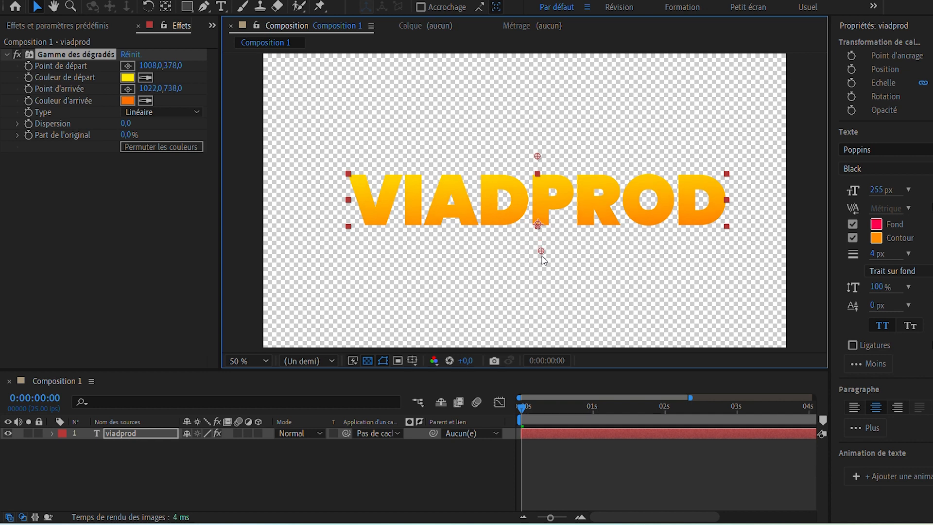
{"action": "left_click_drag", "start_coordinate": [538, 159], "coordinate": [538, 173]}
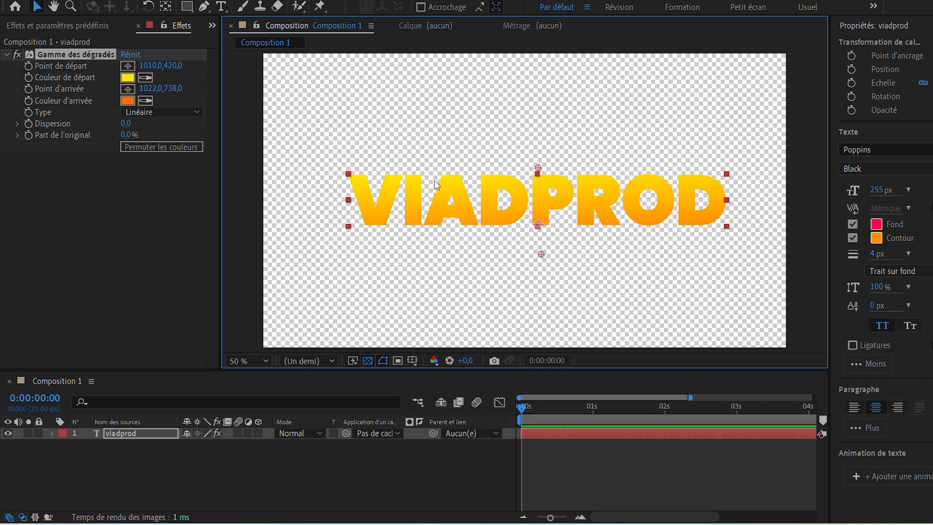
- Apply the Biseau alpha effect to the text layer and set its Epaisseur to 3
{"action": "left_click", "coordinate": [99, 26]}
{"action": "left_click", "coordinate": [73, 41]}
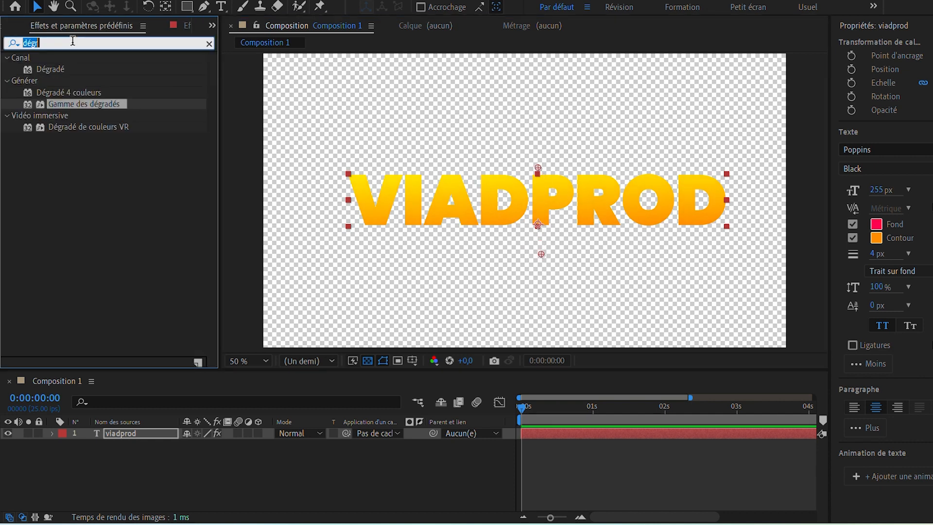
{"action": "type", "text": "biseu"}
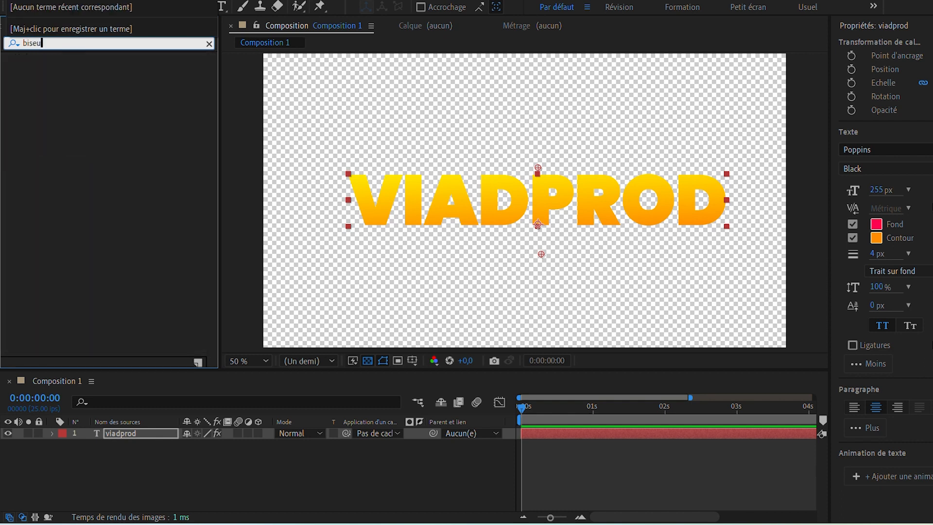
{"action": "key", "text": "BackSpace"}
{"action": "key", "text": "BackSpace"}
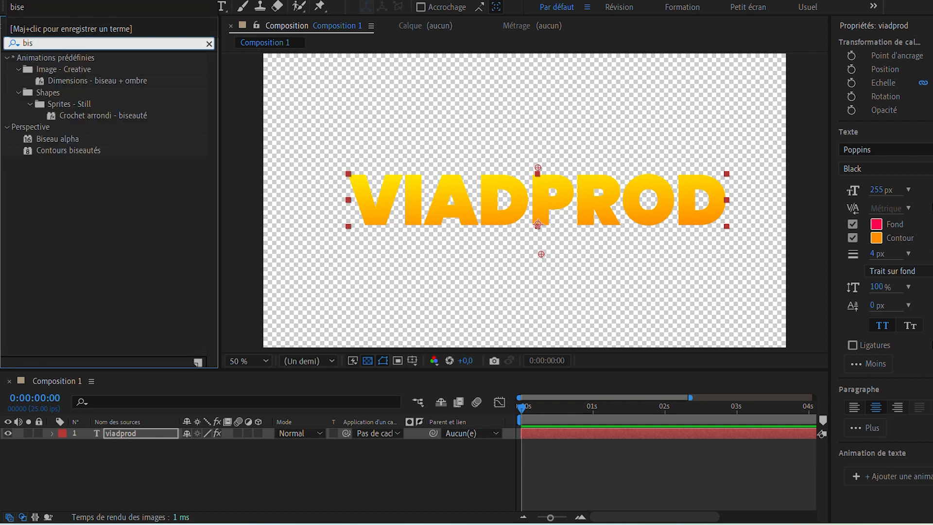
{"action": "double_click", "coordinate": [70, 140]}
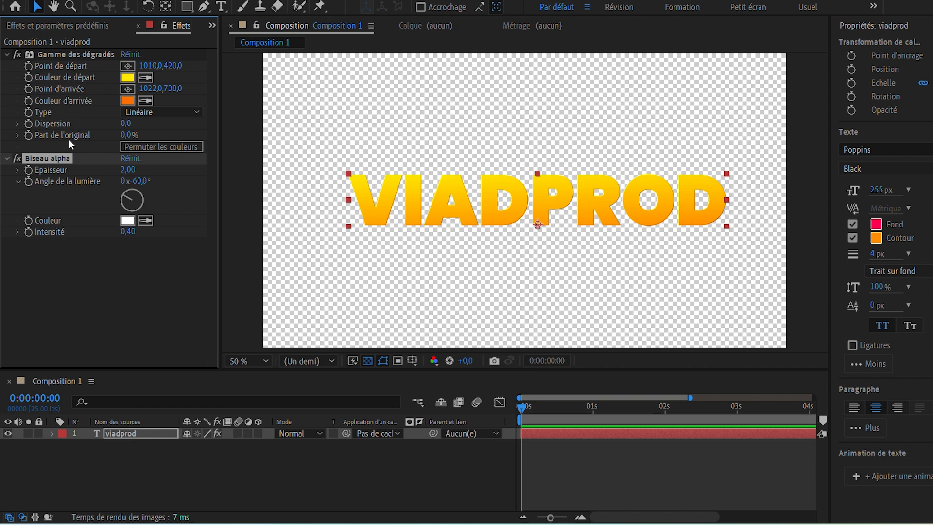
{"action": "left_click", "coordinate": [128, 169]}
{"action": "type", "text": "3"}
{"action": "key", "text": "Return"}
- Duplicate the viadprod text layer and place the copy beneath the original in the layer stack
{"action": "left_click", "coordinate": [141, 433]}
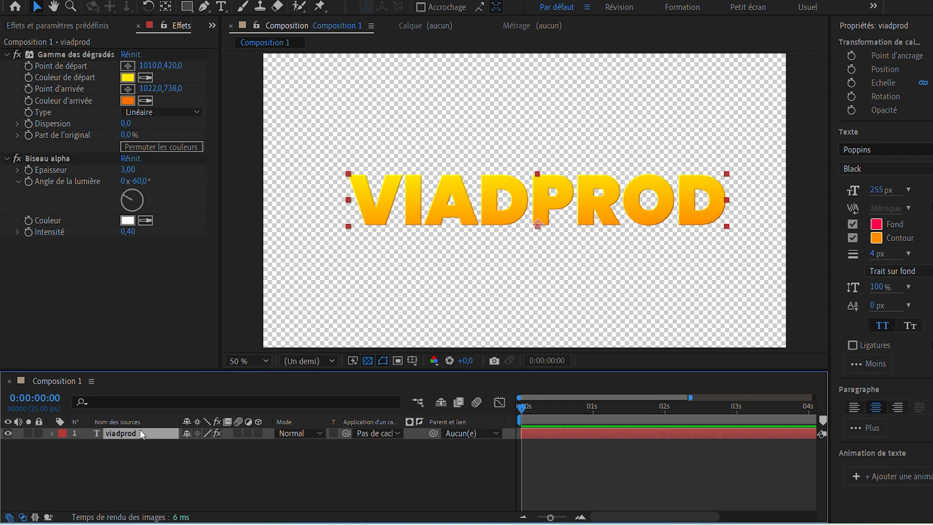
{"action": "key", "text": "ctrl+d"}
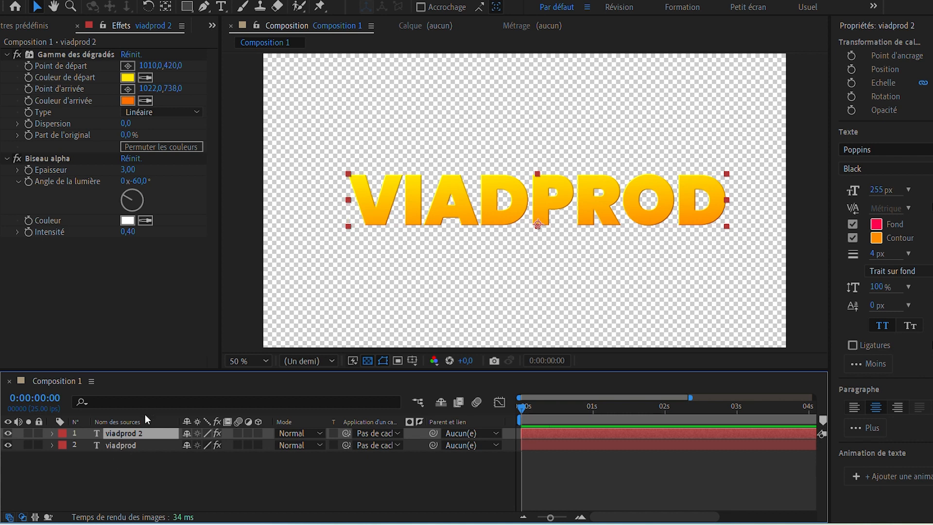
{"action": "left_click_drag", "start_coordinate": [144, 446], "coordinate": [144, 436]}
{"action": "left_click", "coordinate": [145, 445]}
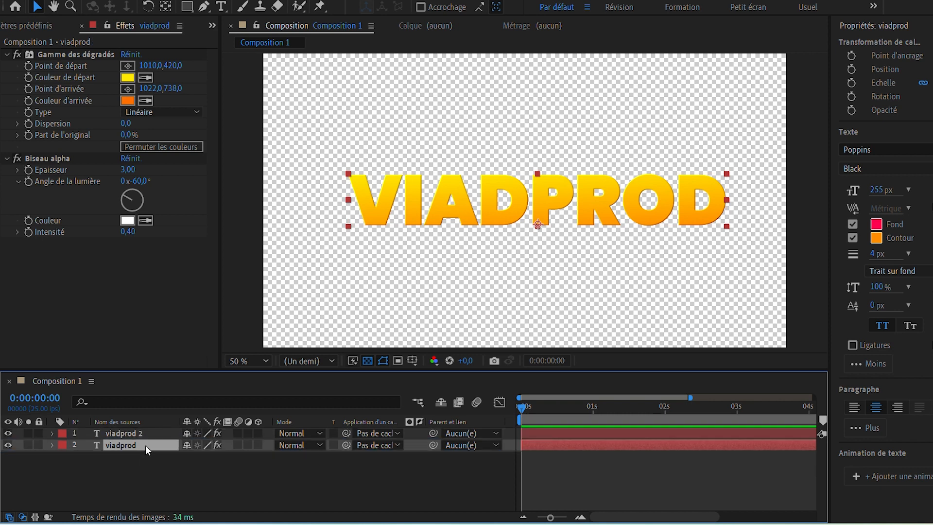
- Remove the Gamme des dégradés and Biseau alpha effects from the lower layer, viadprod 2
{"action": "left_click", "coordinate": [54, 59]}
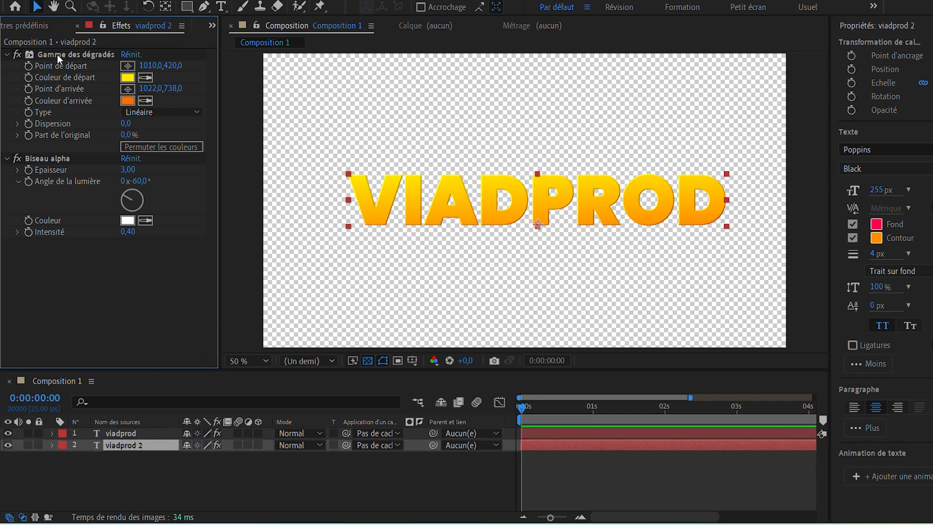
{"action": "left_click", "coordinate": [57, 54]}
{"action": "key", "text": "Delete"}
{"action": "key", "text": "Delete"}
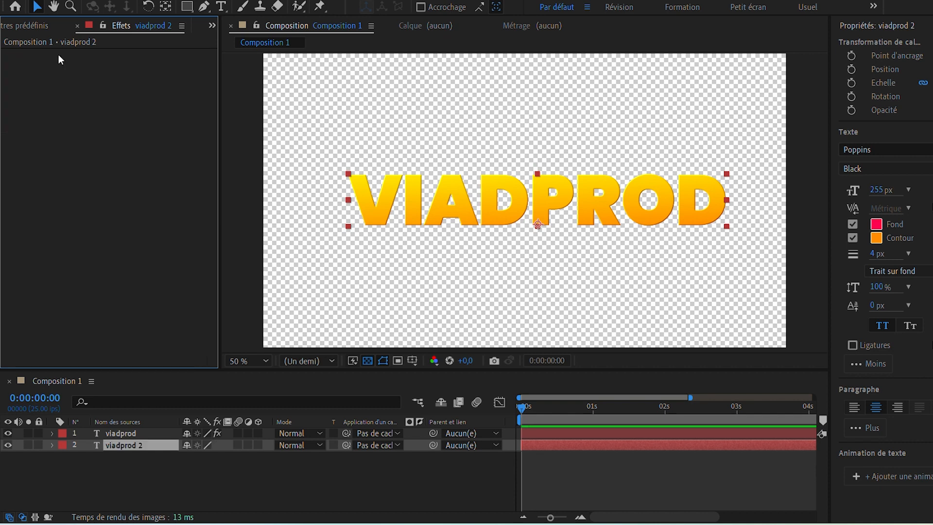
- Apply the CC Light Burst 2.5 effect to the viadprod 2 layer and set its Ray Length to -175
{"action": "left_click", "coordinate": [27, 26]}
{"action": "left_click", "coordinate": [59, 43]}
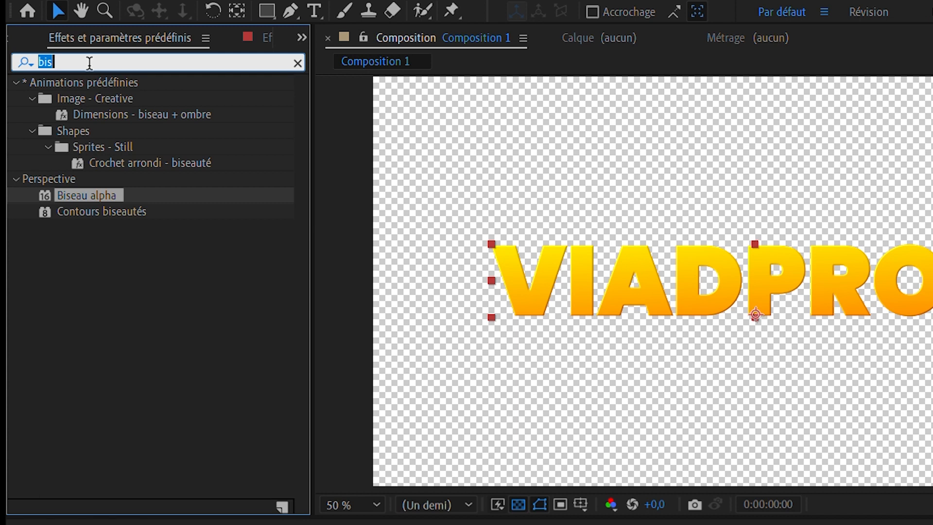
{"action": "type", "text": "cc light"}
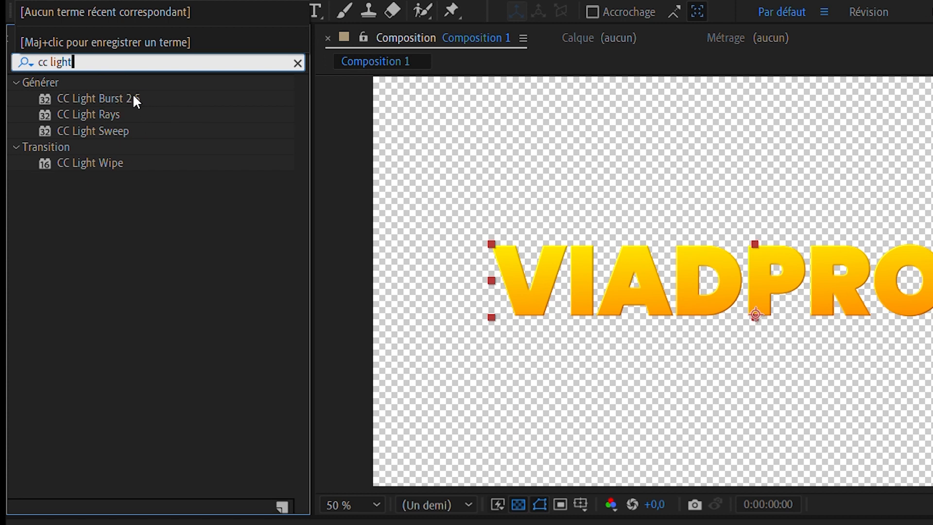
{"action": "double_click", "coordinate": [134, 97]}
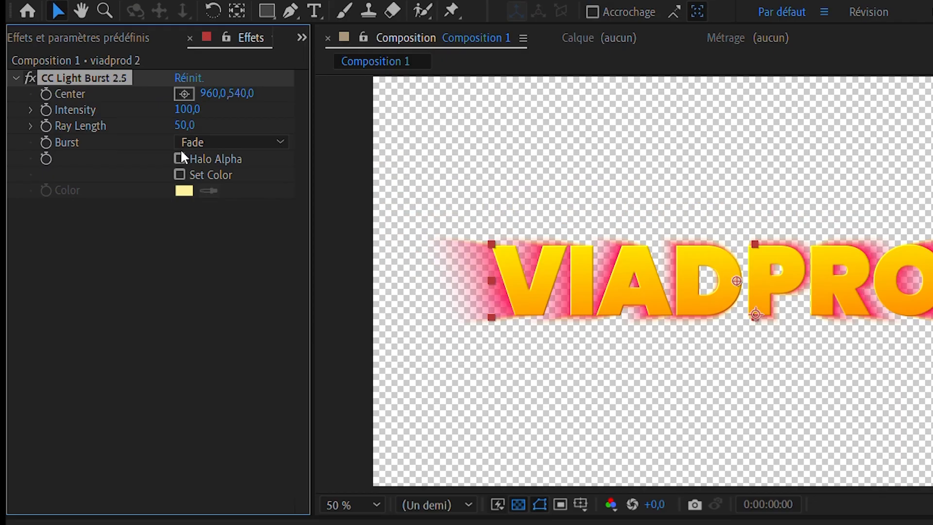
{"action": "left_click", "coordinate": [129, 88]}
{"action": "type", "text": "-175"}
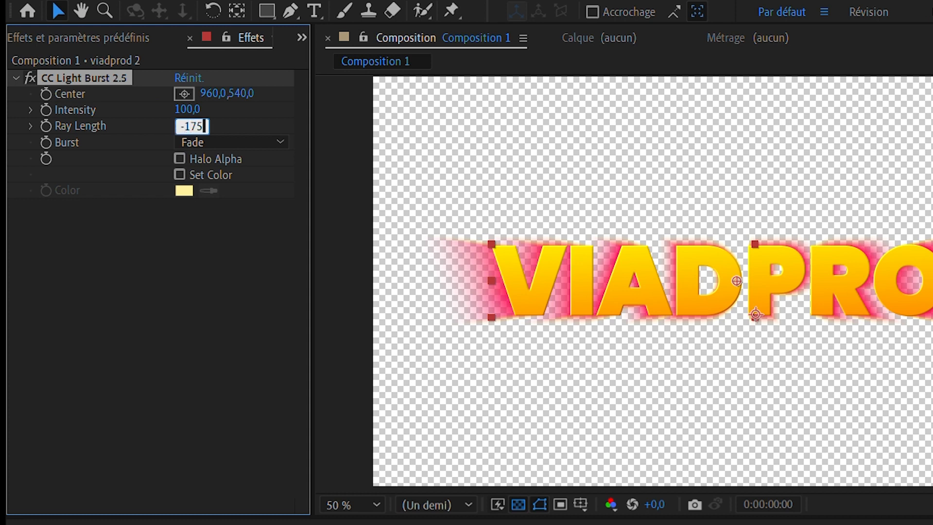
{"action": "key", "text": "Return"}
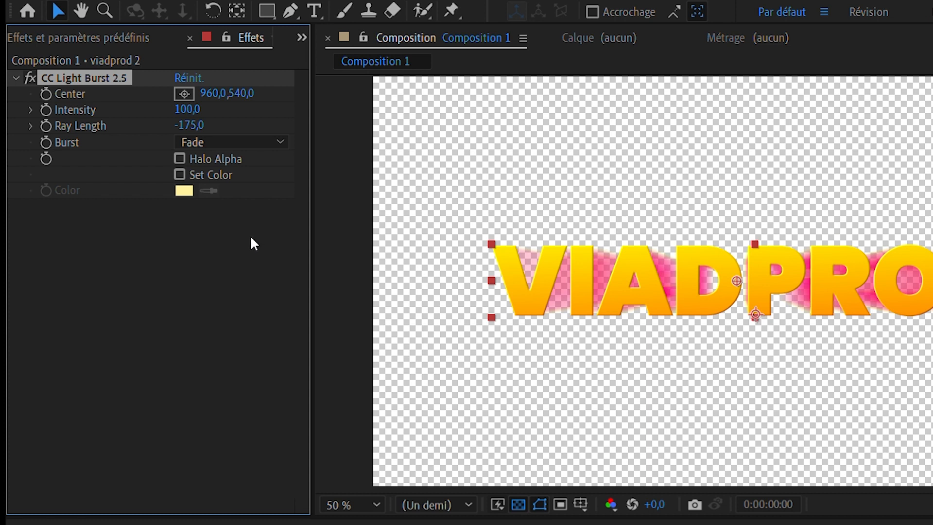
- Apply the Dilaté-érodé répétitif effect to the viadprod 2 layer with Lissage géom. 1 at 0 and Dilaté-érodé 1 at -127
{"action": "left_click", "coordinate": [107, 37]}
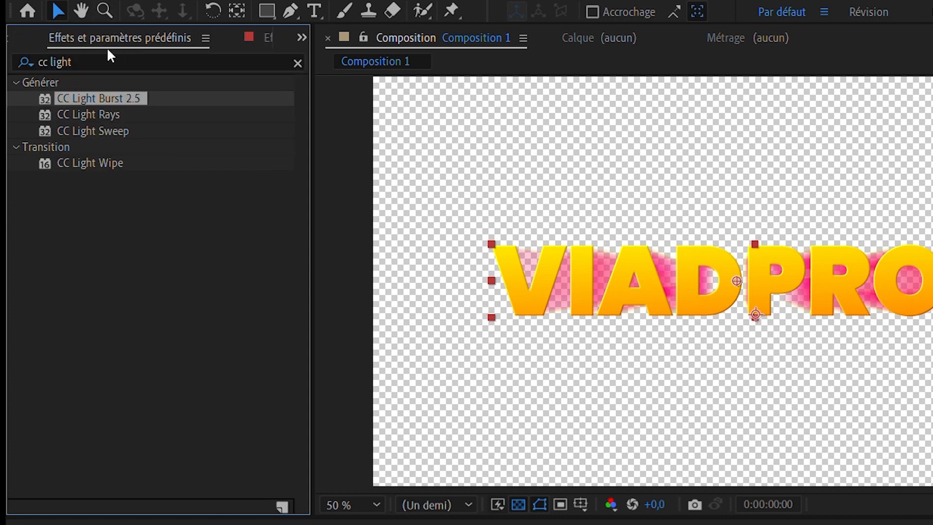
{"action": "left_click", "coordinate": [125, 62]}
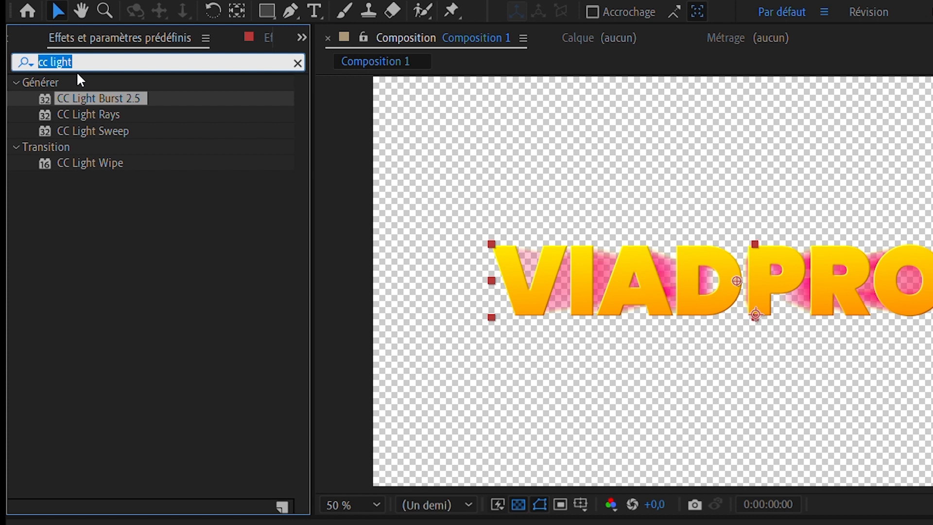
{"action": "type", "text": "dilaté"}
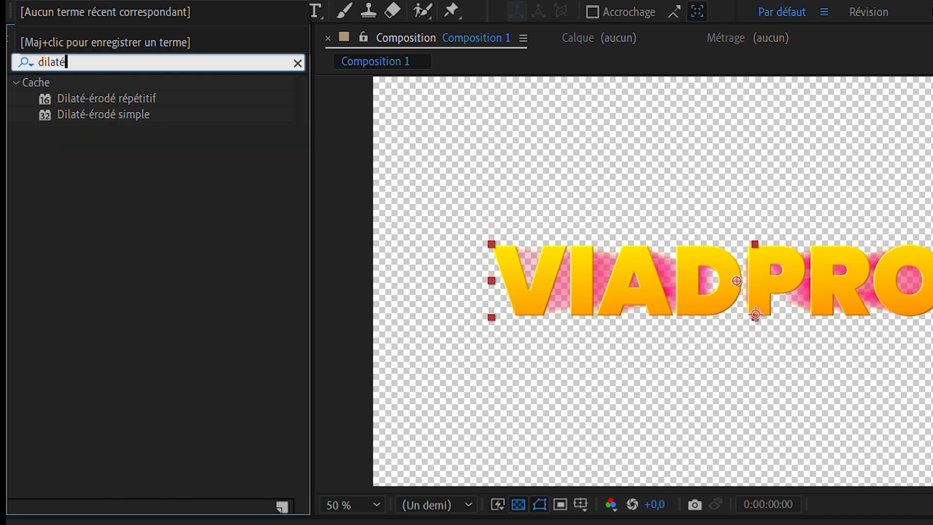
{"action": "double_click", "coordinate": [127, 103]}
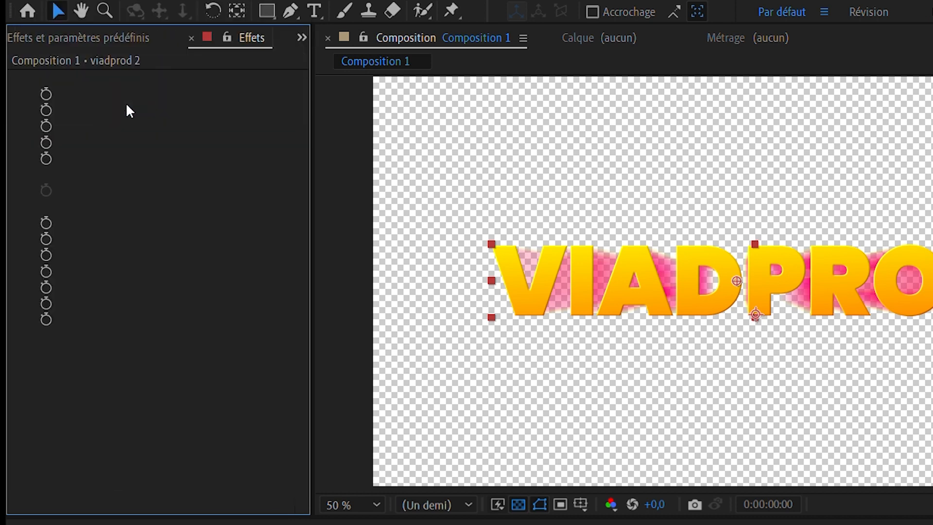
{"action": "left_click", "coordinate": [181, 222]}
{"action": "type", "text": "0"}
{"action": "key", "text": "Return"}
{"action": "left_click", "coordinate": [180, 239]}
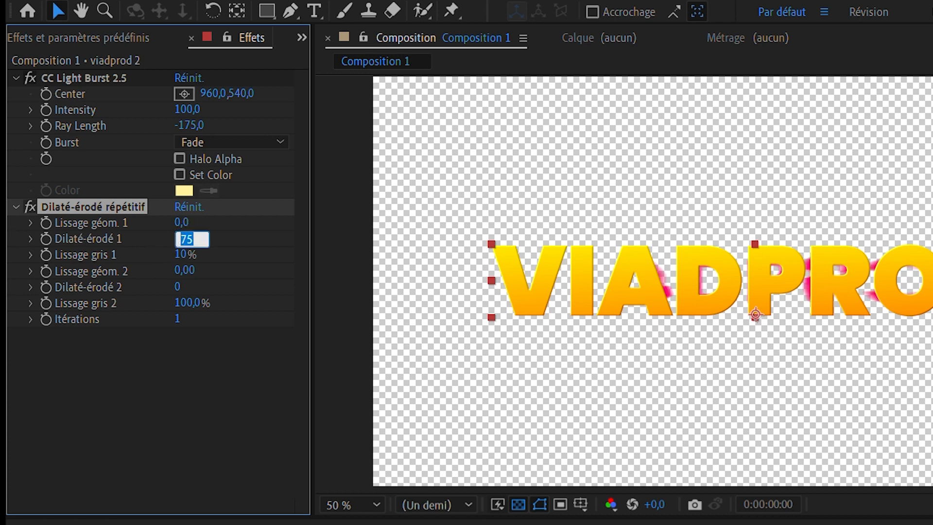
{"action": "type", "text": "-127"}
{"action": "key", "text": "Return"}
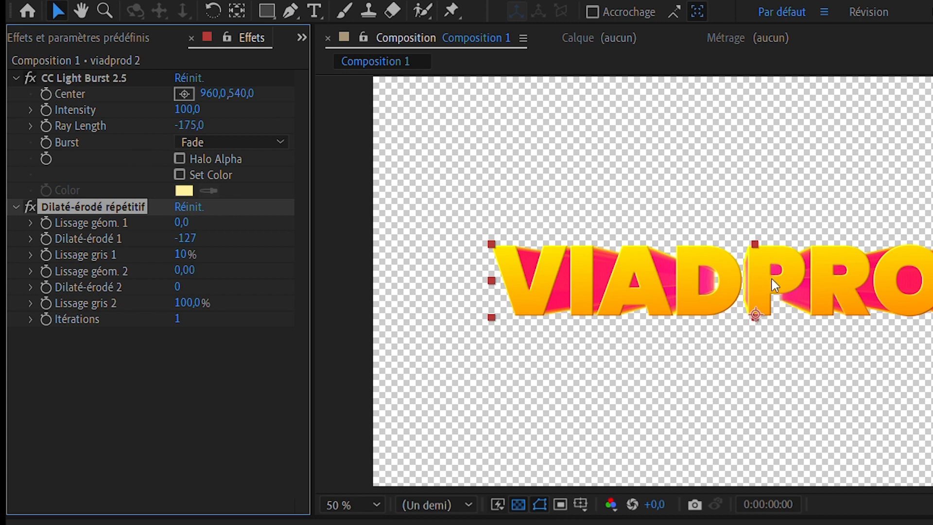
- Move the CC Light Burst center below the letters R and O, to about 1314, 676
{"action": "left_click", "coordinate": [183, 93]}
{"action": "left_click", "coordinate": [682, 307]}
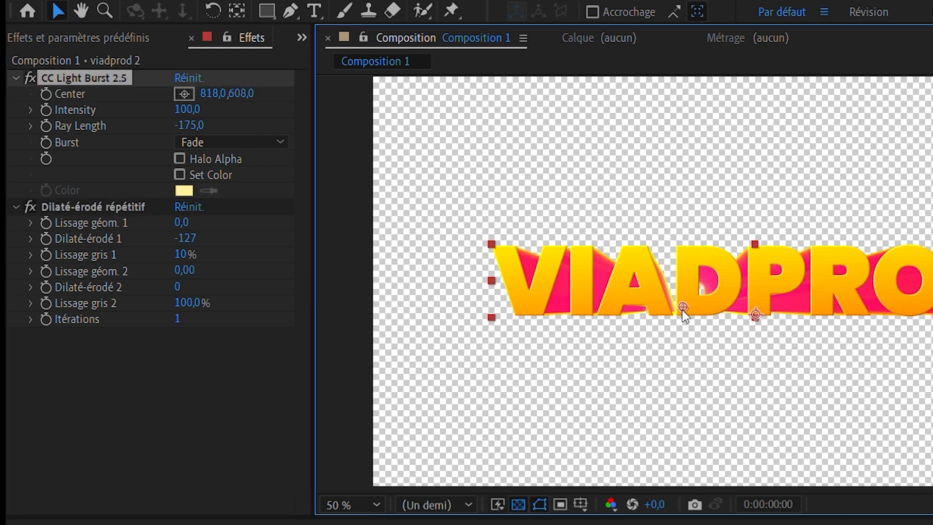
{"action": "left_click_drag", "start_coordinate": [683, 308], "coordinate": [870, 334]}
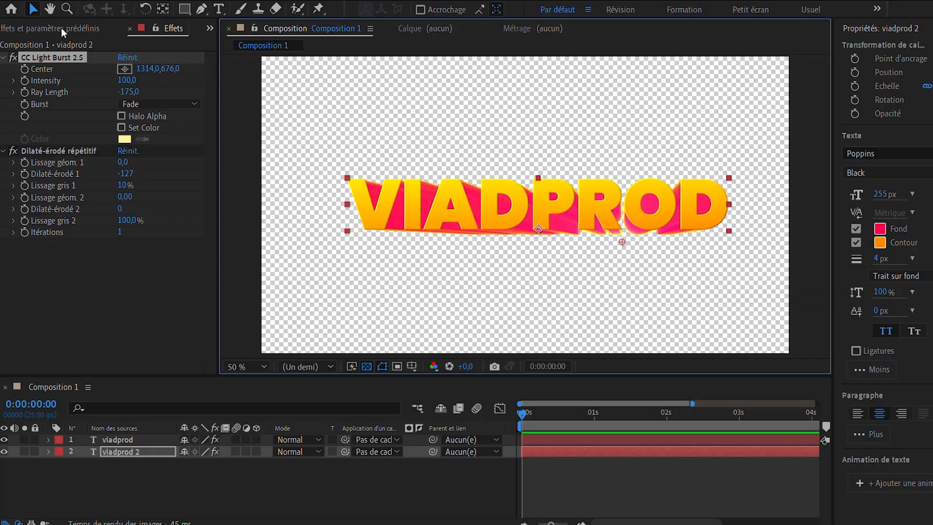
- Apply the Gamme des dégradés effect to the viadprod 2 layer
{"action": "left_click", "coordinate": [113, 38]}
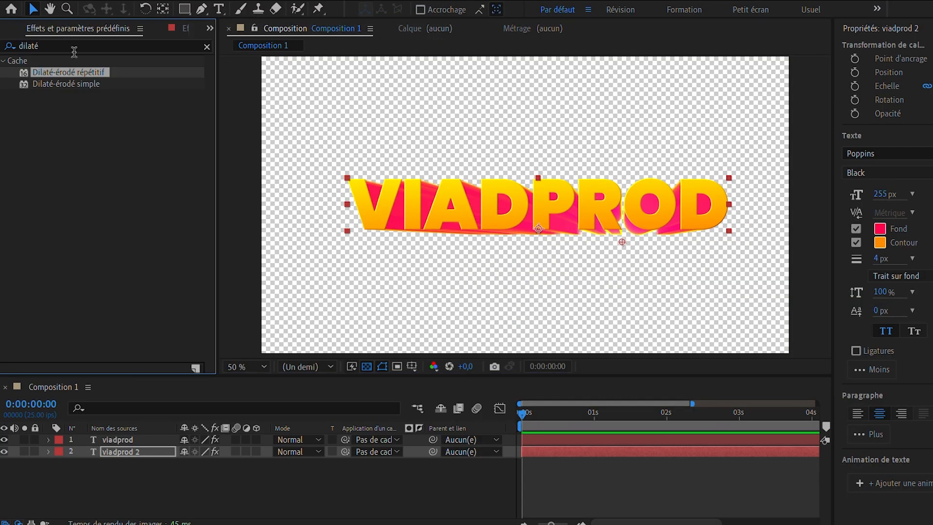
{"action": "left_click", "coordinate": [71, 47]}
{"action": "key", "text": "ctrl+a"}
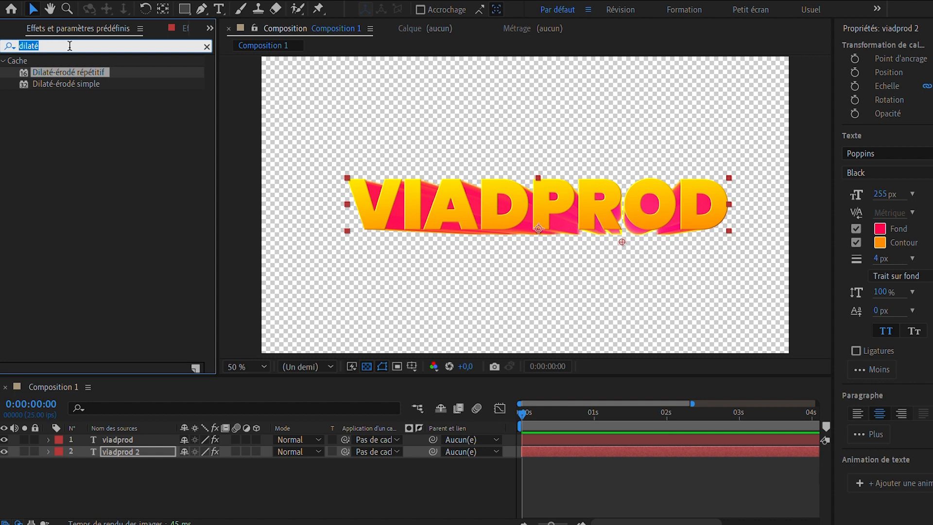
{"action": "type", "text": "gamme"}
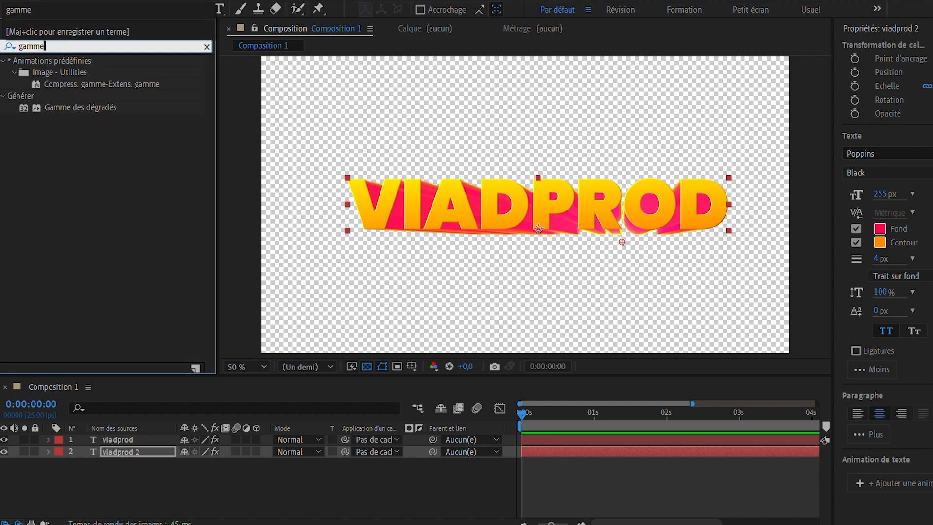
{"action": "double_click", "coordinate": [107, 108]}
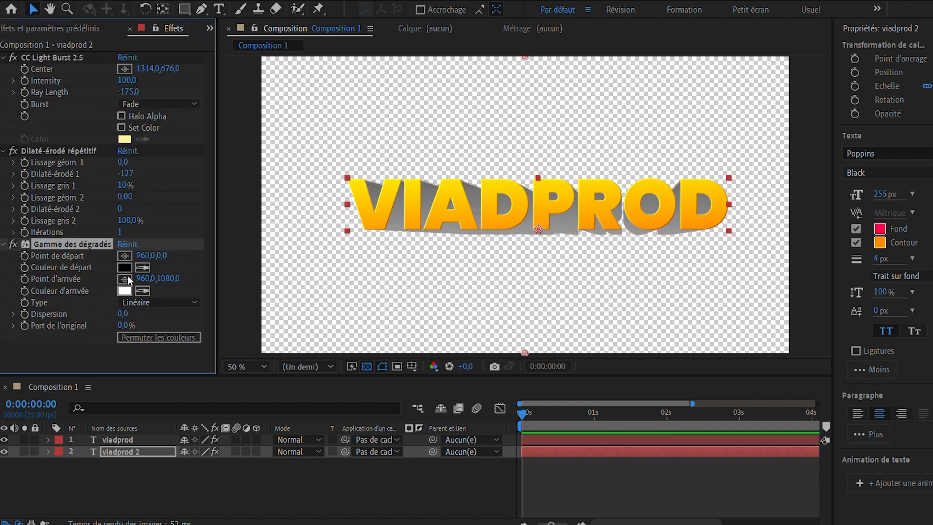
- Set the gradient's Couleur de départ to pure red and its Couleur d'arrivée to a saturated magenta pink
{"action": "left_click", "coordinate": [126, 268]}
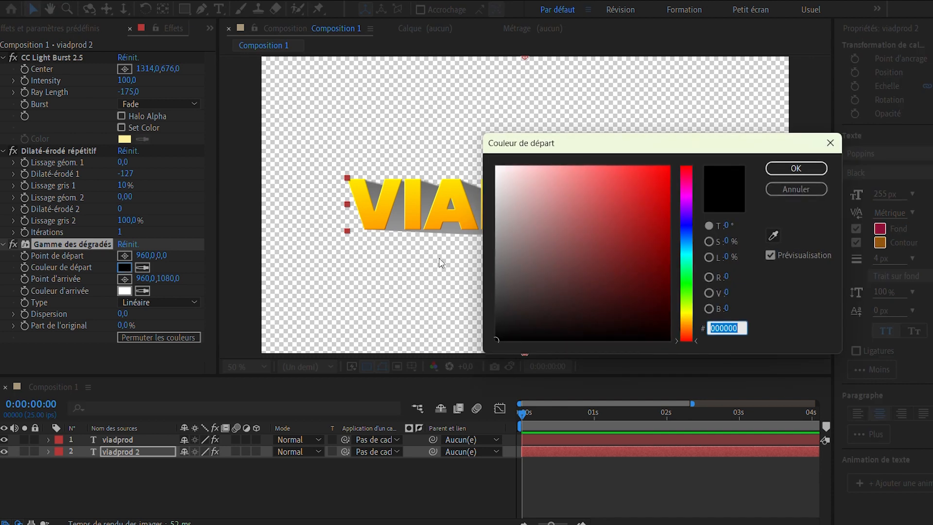
{"action": "left_click_drag", "start_coordinate": [645, 185], "coordinate": [671, 165]}
{"action": "left_click", "coordinate": [792, 169]}
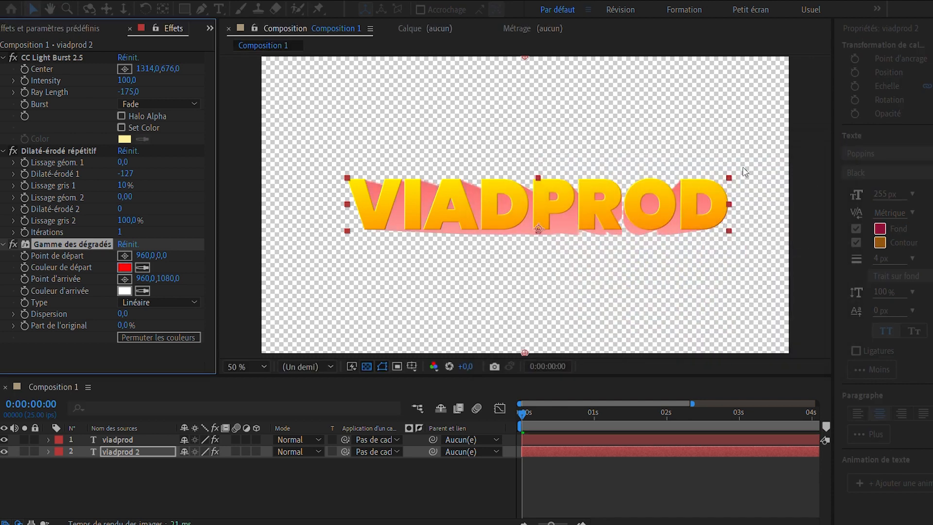
{"action": "left_click", "coordinate": [126, 291]}
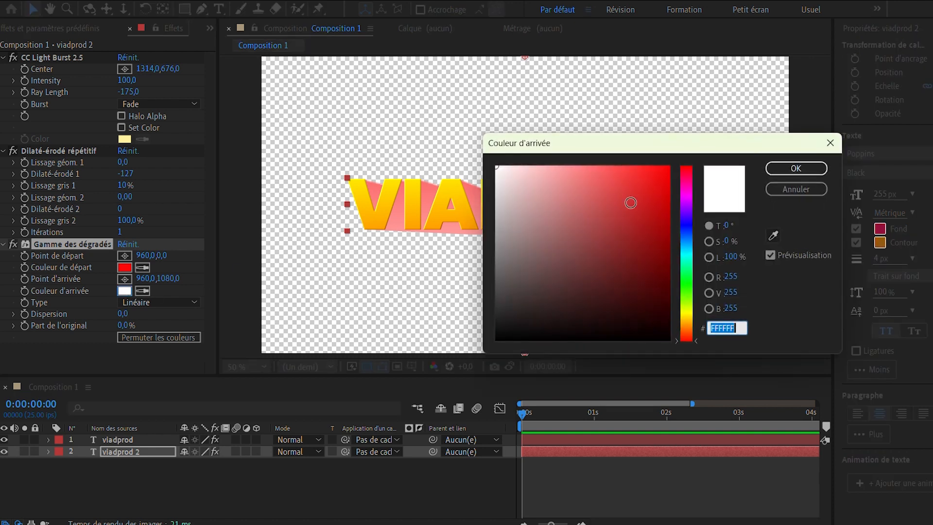
{"action": "left_click", "coordinate": [690, 191]}
{"action": "left_click", "coordinate": [691, 184]}
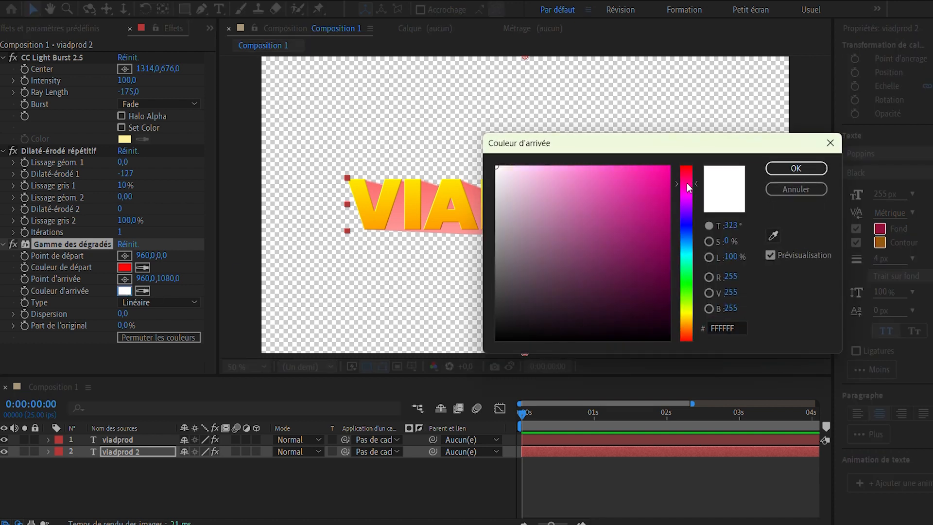
{"action": "left_click", "coordinate": [670, 166]}
{"action": "left_click", "coordinate": [784, 170]}
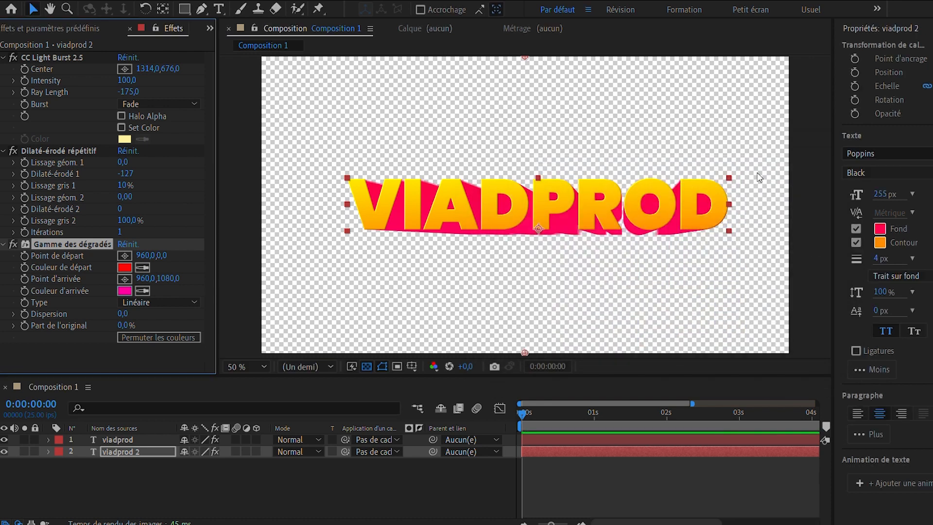
- Set the CC Light Burst Intensity to 0 and shorten its Ray Length to -17
{"action": "left_click", "coordinate": [127, 80]}
{"action": "type", "text": "0"}
{"action": "key", "text": "Return"}
{"action": "left_click_drag", "start_coordinate": [127, 92], "coordinate": [255, 107]}
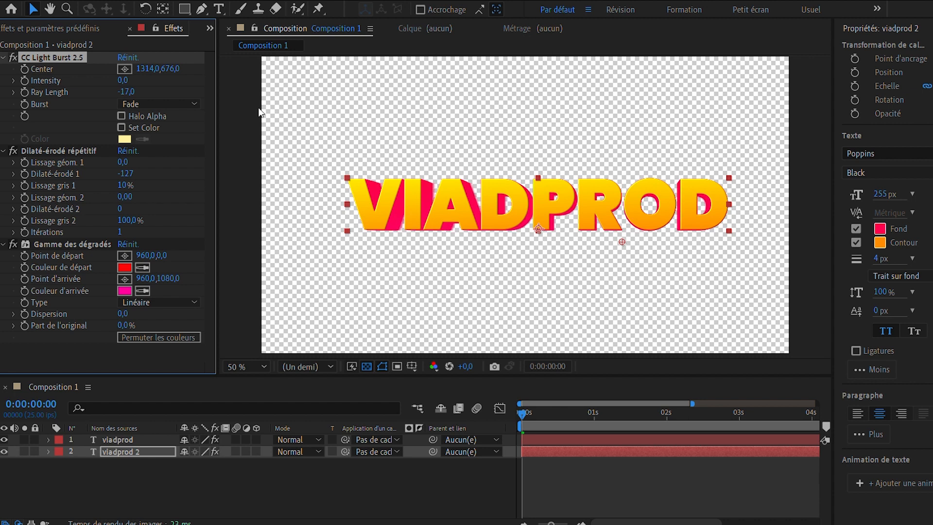
{"action": "left_click_drag", "start_coordinate": [133, 83], "coordinate": [149, 97]}
{"action": "key", "text": "ctrl+z"}
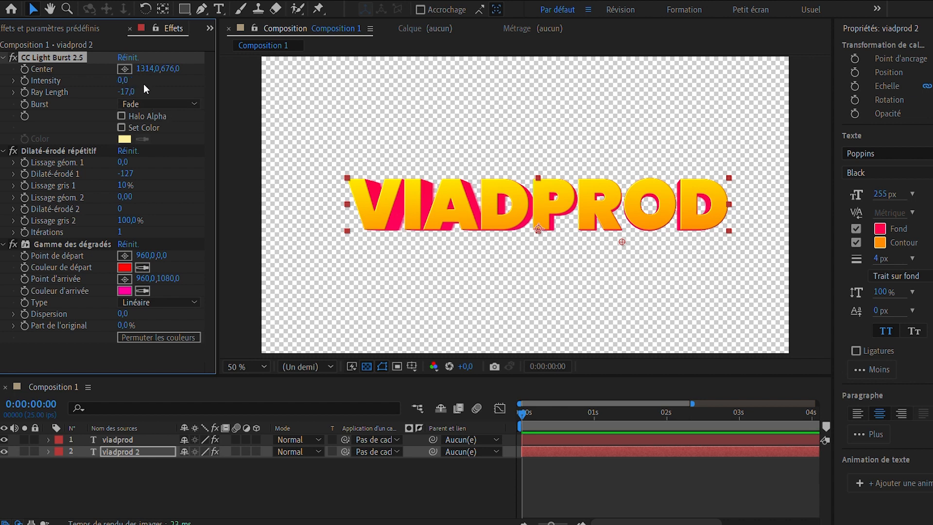
- Reposition the CC Light Burst center below the word, at about 1246, 758
{"action": "left_click", "coordinate": [415, 185]}
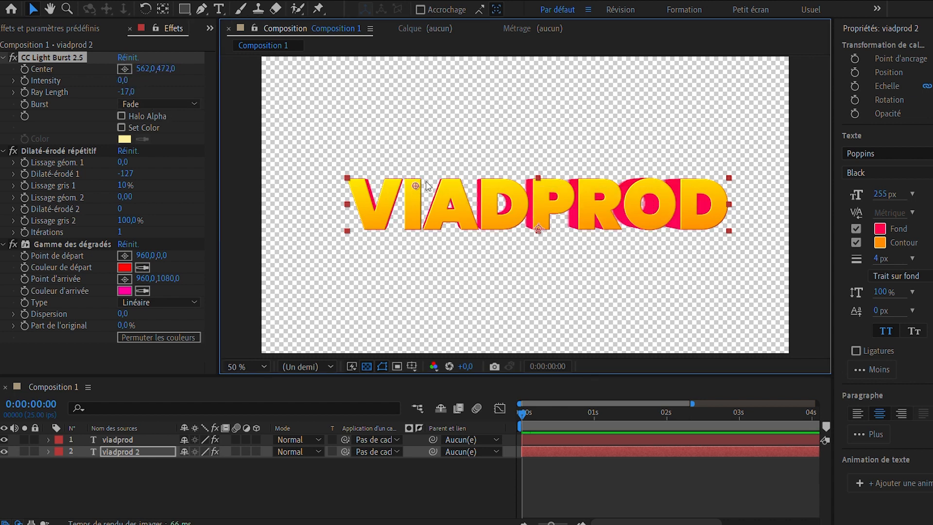
{"action": "left_click_drag", "start_coordinate": [418, 188], "coordinate": [604, 262]}
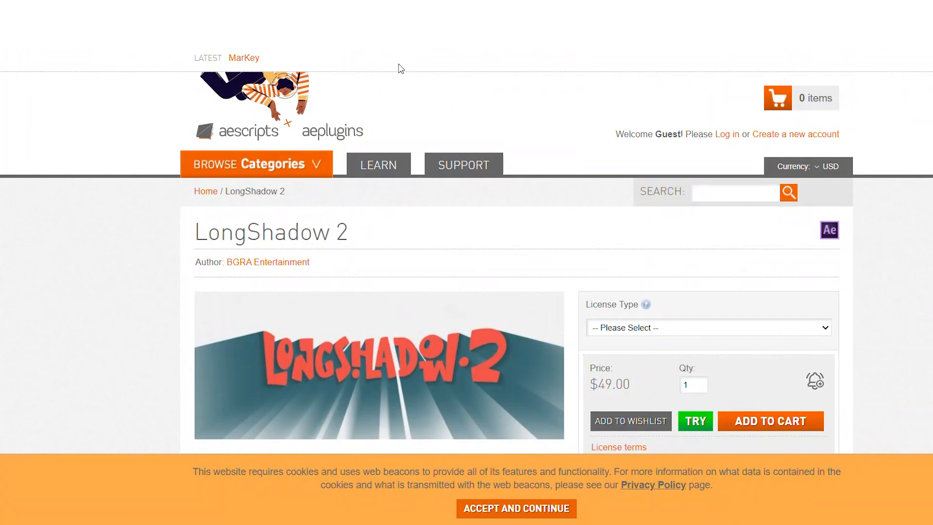
- Switch to the browser and examine the LongShadow 2 plugin page on aescripts, including its price
{"action": "mouse_move", "coordinate": [397, 165]}
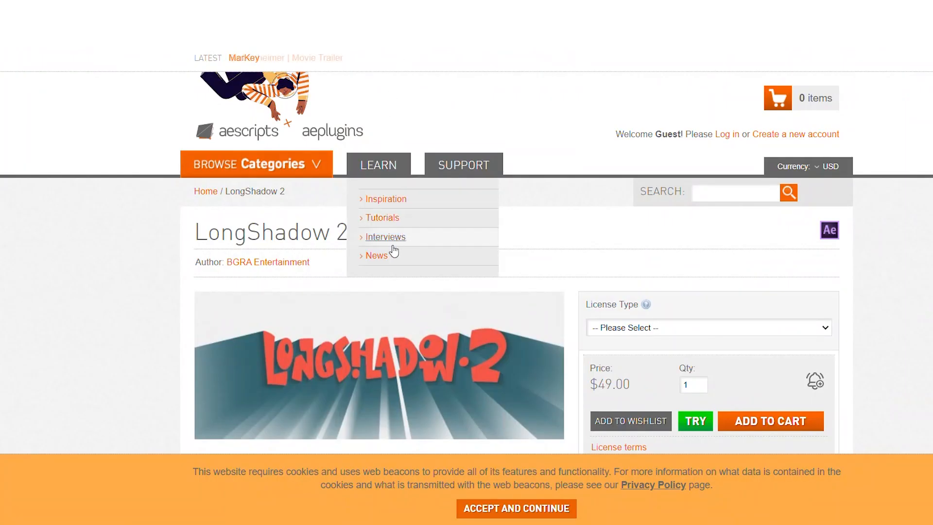
{"action": "left_click_drag", "start_coordinate": [623, 387], "coordinate": [602, 383]}
{"action": "left_click", "coordinate": [655, 388]}
{"action": "left_click", "coordinate": [827, 385]}
{"action": "scroll", "coordinate": [860, 366], "scroll_direction": "down", "scroll_amount": 4}
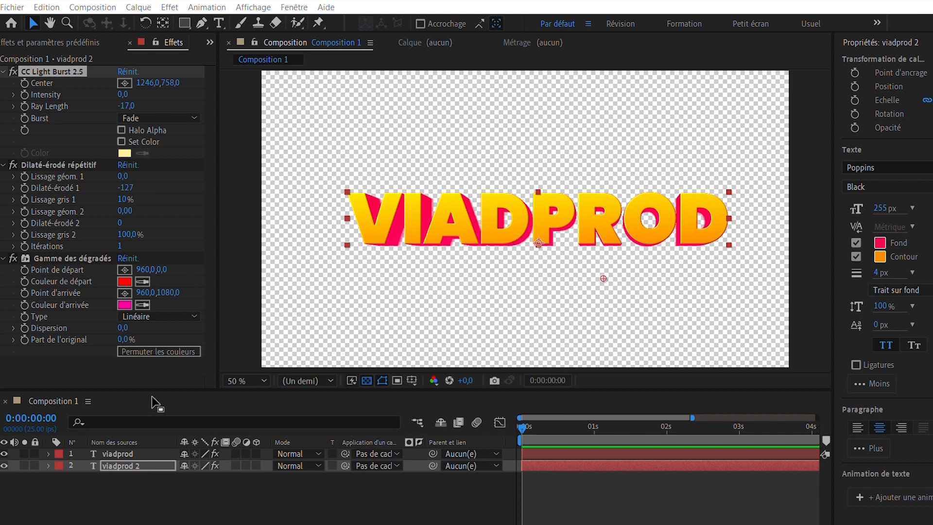
- Return to After Effects and create a second composition at 1920 x 1080 and 25 fps
{"action": "left_click", "coordinate": [40, 44]}
{"action": "left_click", "coordinate": [145, 456]}
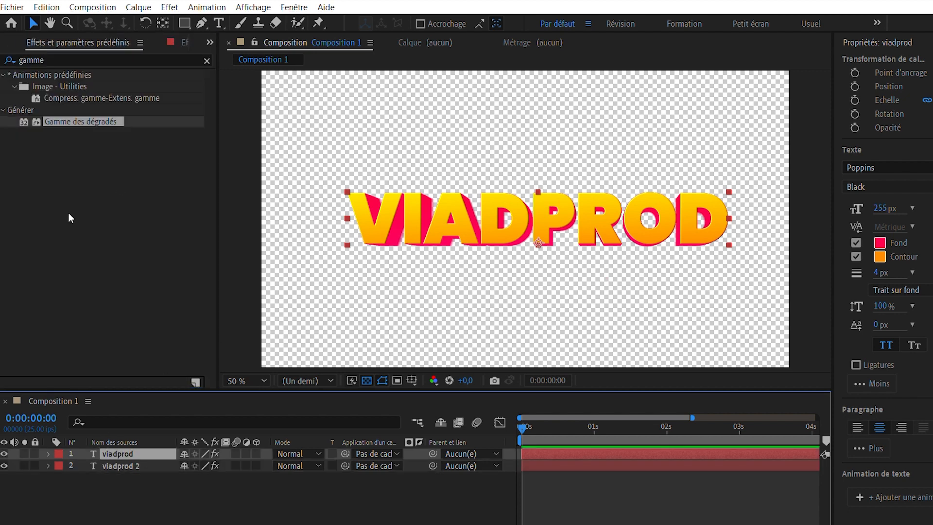
{"action": "left_click", "coordinate": [6, 44]}
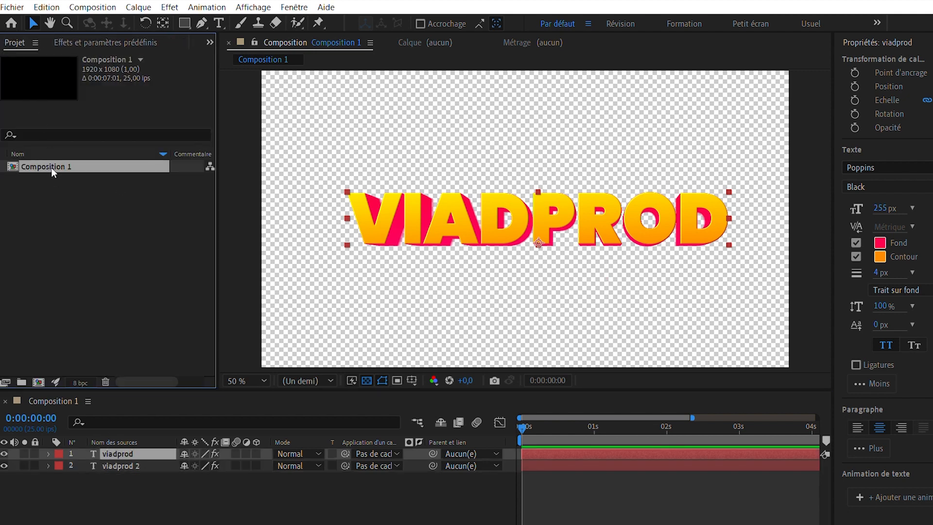
{"action": "left_click", "coordinate": [53, 184]}
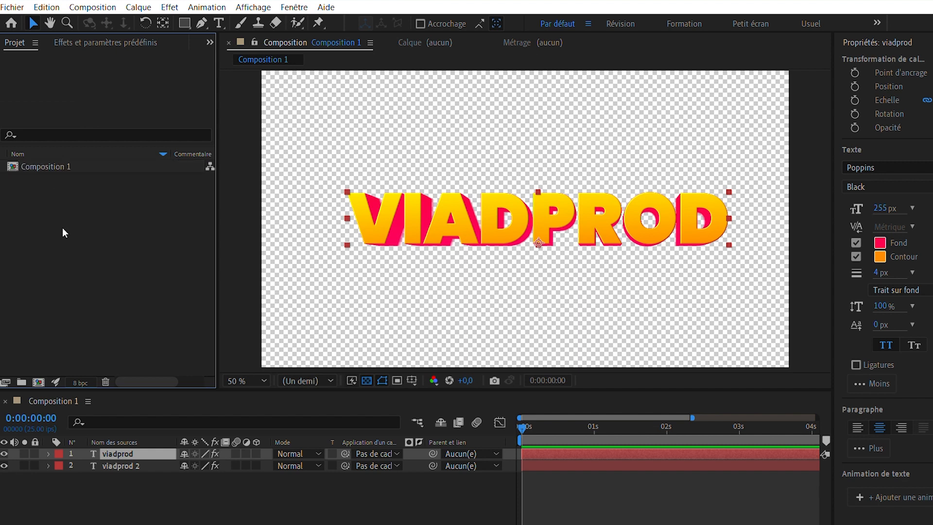
{"action": "key", "text": "ctrl+n"}
{"action": "key", "text": "Return"}
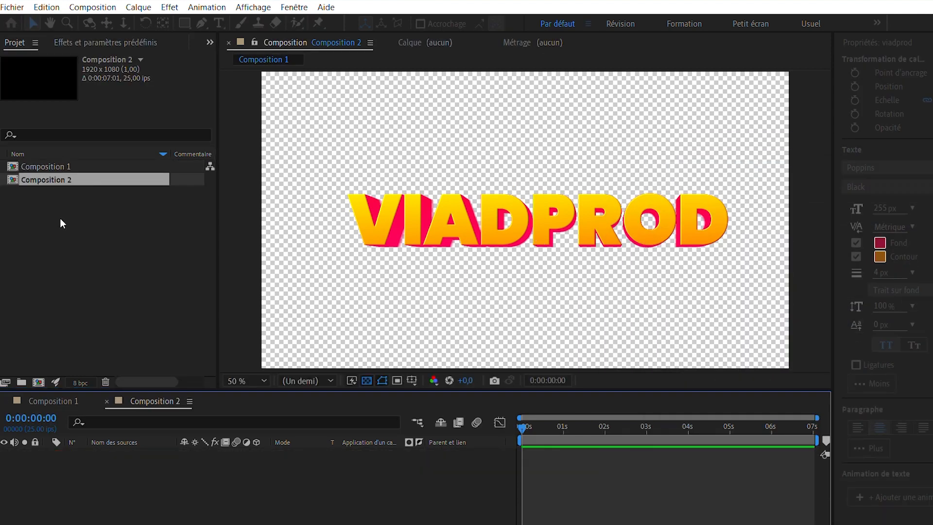
- Rename Composition 1 as Texte and nest it as a layer in Composition 2
{"action": "left_click", "coordinate": [40, 181]}
{"action": "key", "text": "Return"}
{"action": "type", "text": "Texte"}
{"action": "key", "text": "Return"}
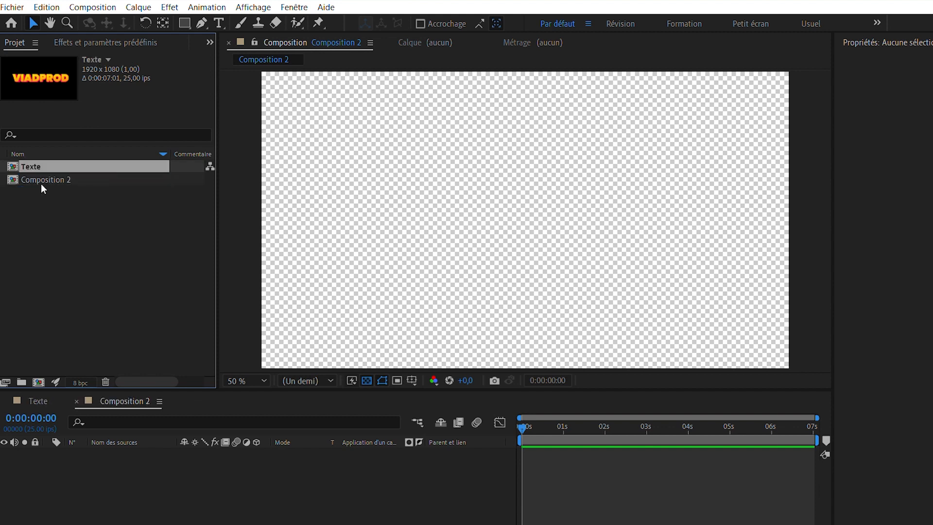
{"action": "left_click_drag", "start_coordinate": [42, 171], "coordinate": [151, 467]}
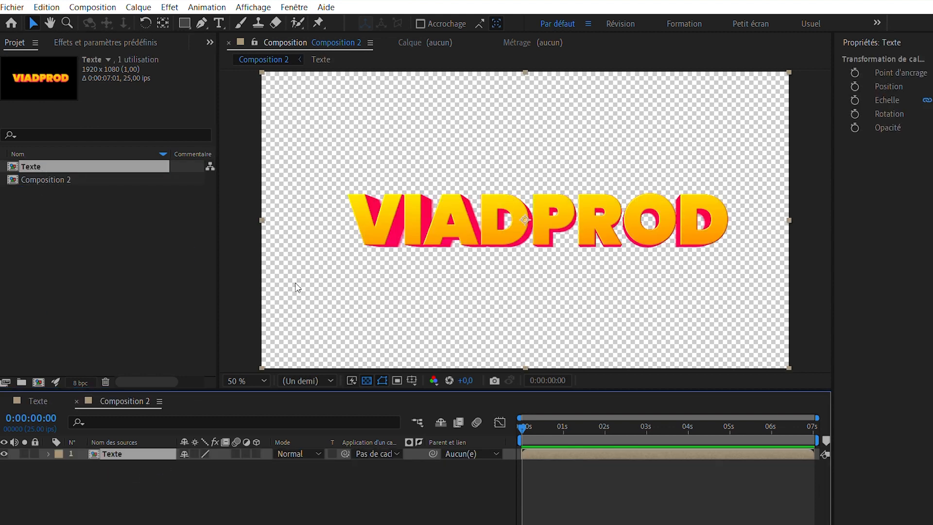
- Bring up Animation Composer and expand the 2D layer transition presets to the Overshoot Position & Scale 2 variants
{"action": "left_click", "coordinate": [290, 12]}
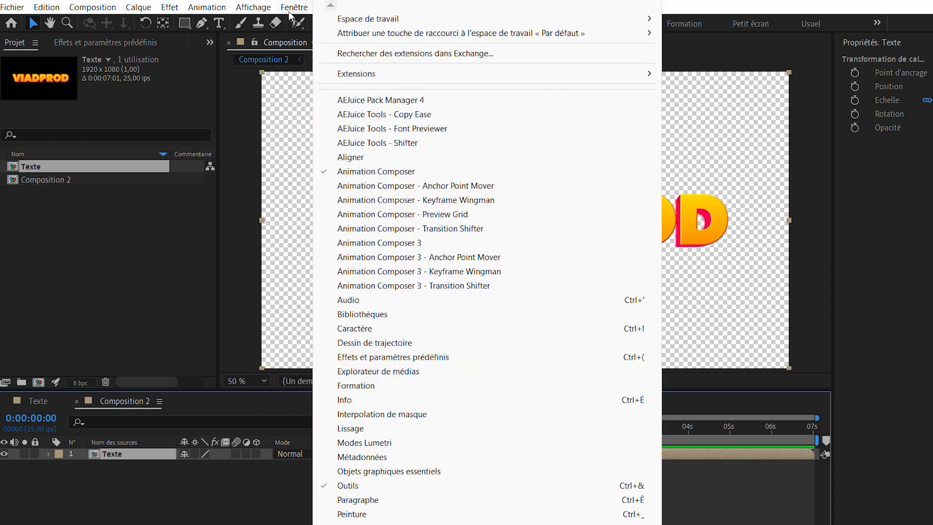
{"action": "left_click", "coordinate": [402, 177]}
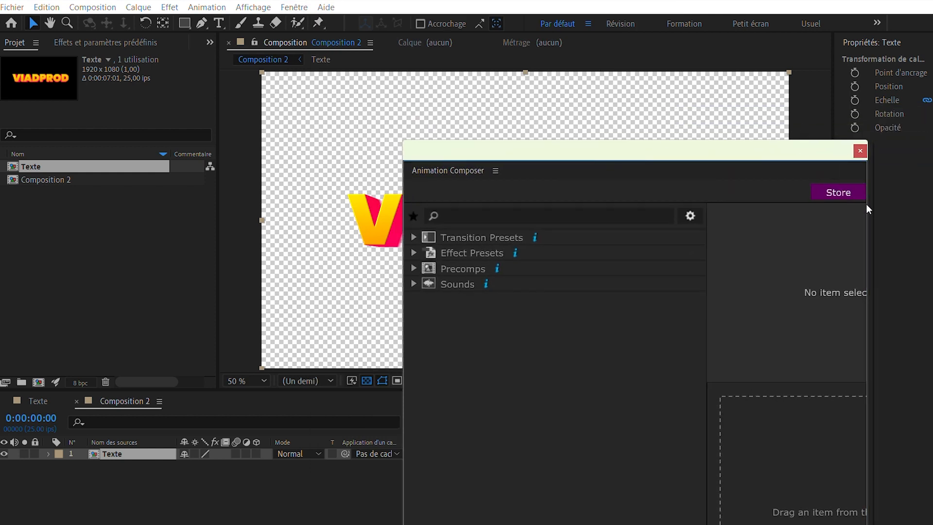
{"action": "left_click_drag", "start_coordinate": [868, 207], "coordinate": [729, 209]}
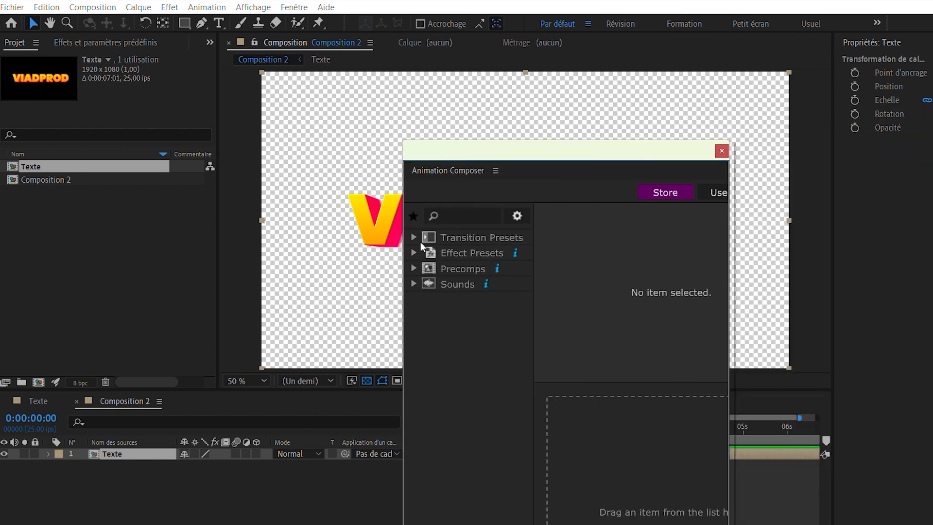
{"action": "left_click", "coordinate": [416, 239]}
{"action": "left_click", "coordinate": [431, 253]}
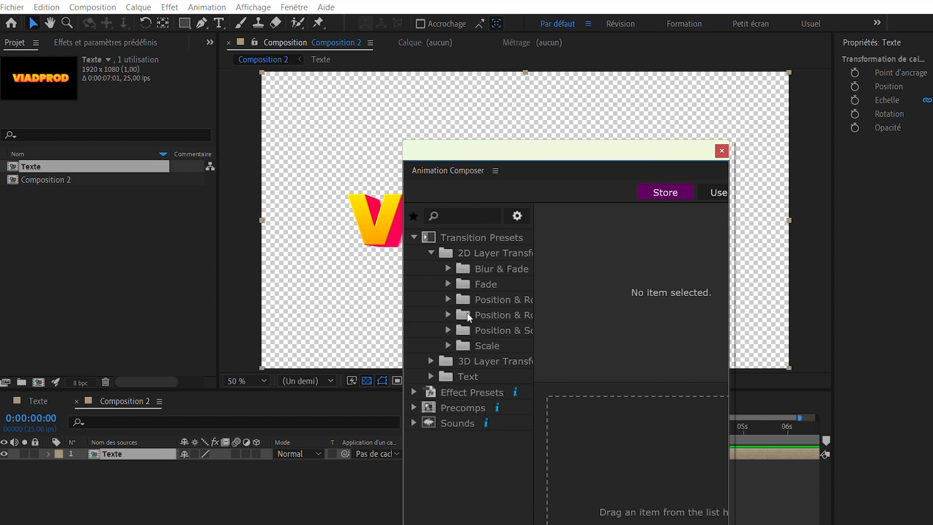
{"action": "left_click", "coordinate": [448, 330]}
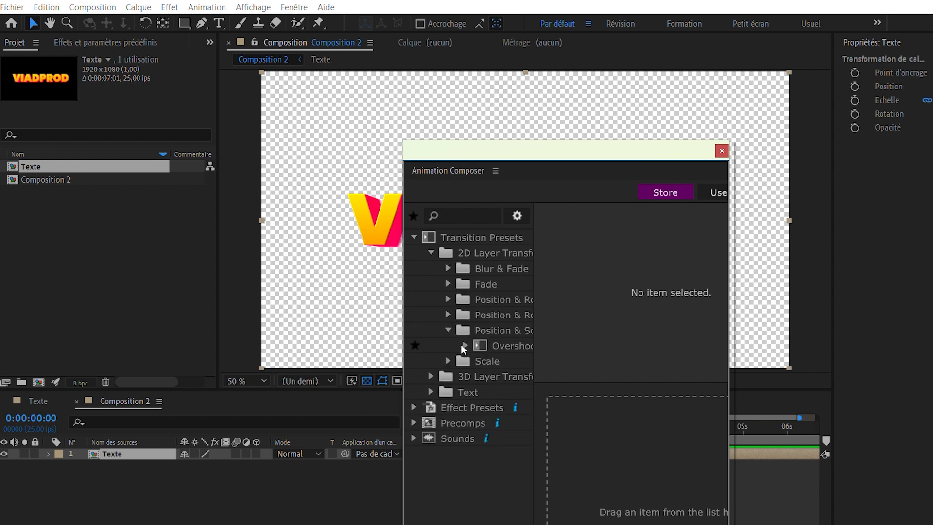
{"action": "left_click_drag", "start_coordinate": [533, 170], "coordinate": [734, 73]}
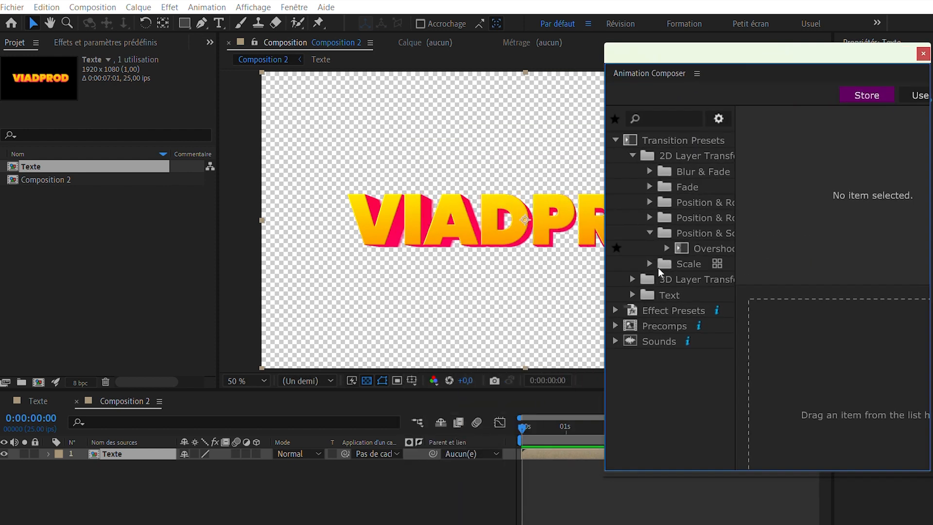
{"action": "left_click", "coordinate": [668, 249]}
{"action": "left_click_drag", "start_coordinate": [930, 243], "coordinate": [932, 243]}
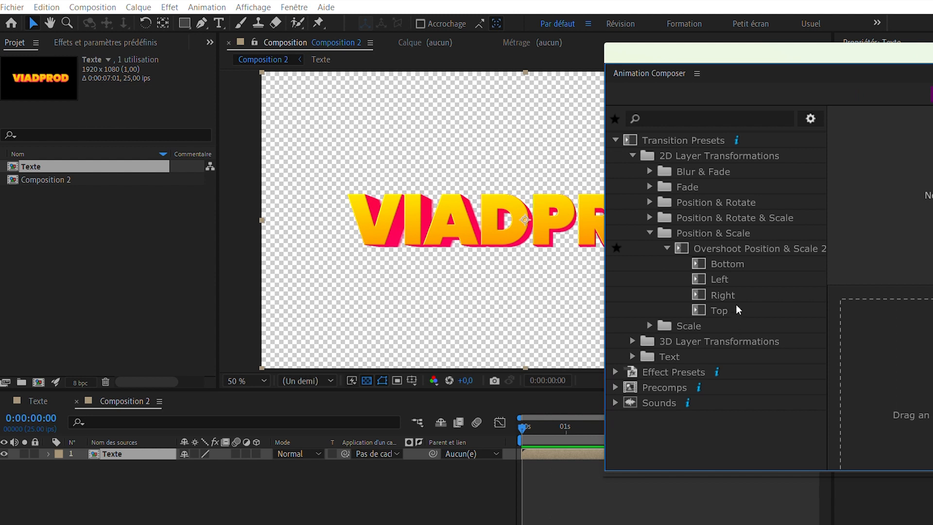
- Apply Overshoot Position & Scale 2 to the Texte layer, Bottom as in transition and Top as out transition, and preview it
{"action": "left_click", "coordinate": [192, 477]}
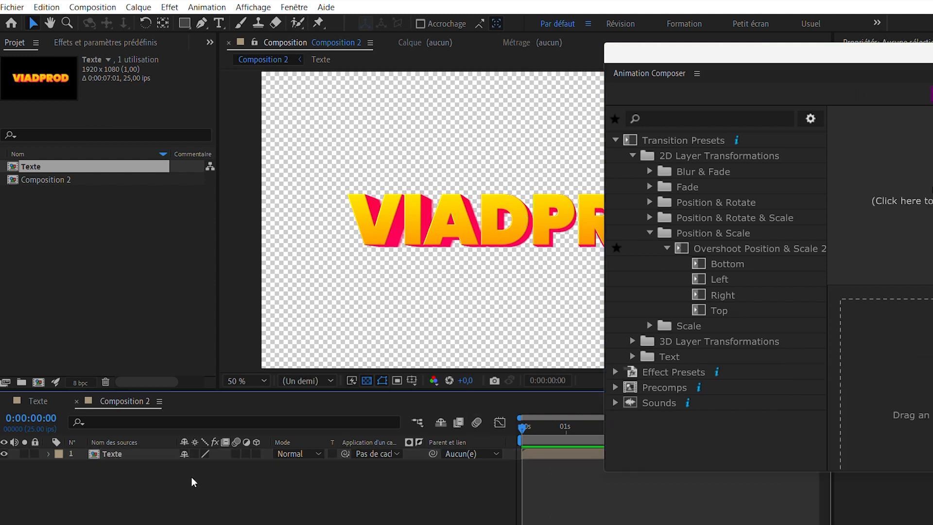
{"action": "left_click", "coordinate": [142, 456]}
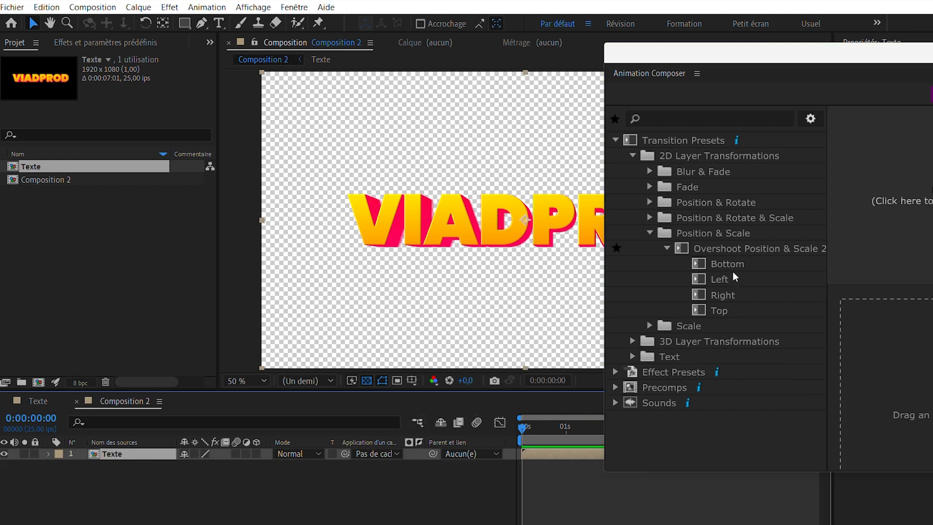
{"action": "left_click_drag", "start_coordinate": [730, 270], "coordinate": [900, 401]}
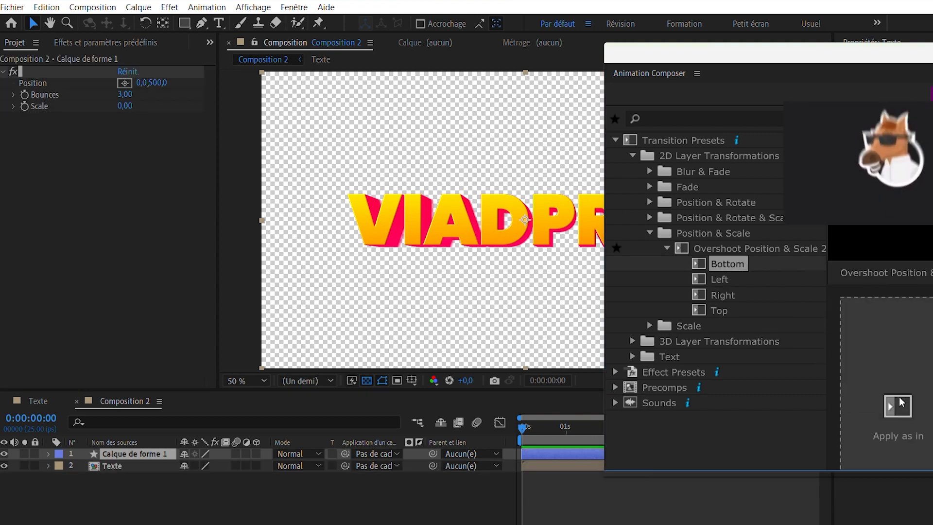
{"action": "left_click_drag", "start_coordinate": [563, 372], "coordinate": [837, 426]}
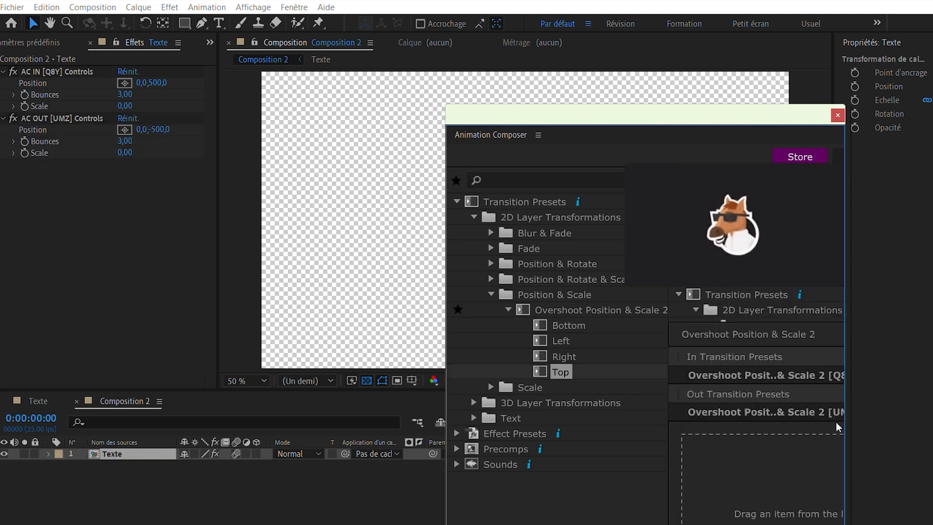
{"action": "key", "text": "space"}
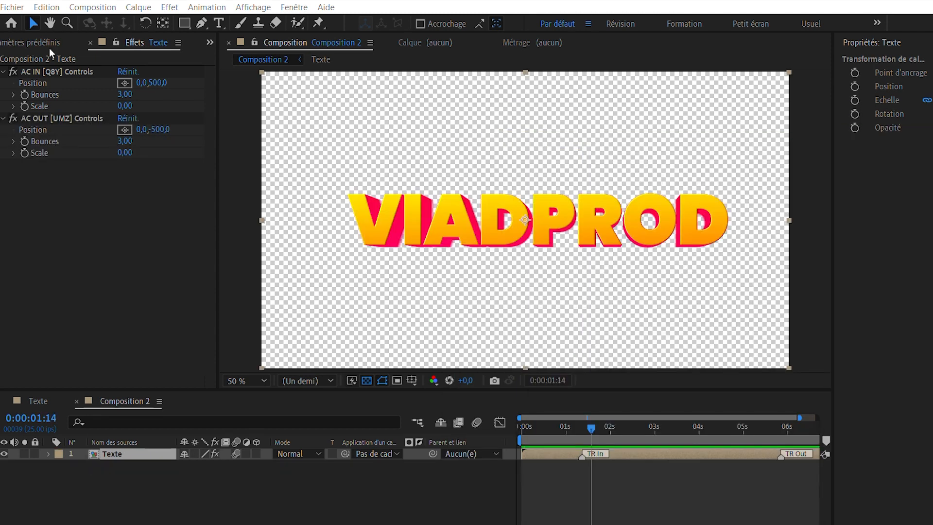
- Find the CC Light Sweep effect, add it to the Texte layer and preview the animation from the start
{"action": "left_click", "coordinate": [48, 43]}
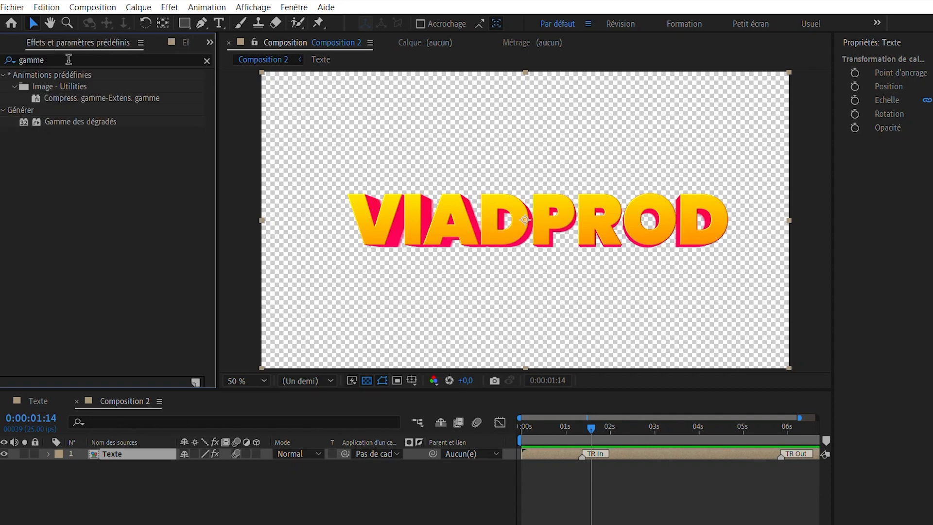
{"action": "left_click", "coordinate": [20, 60]}
{"action": "type", "text": "cc li"}
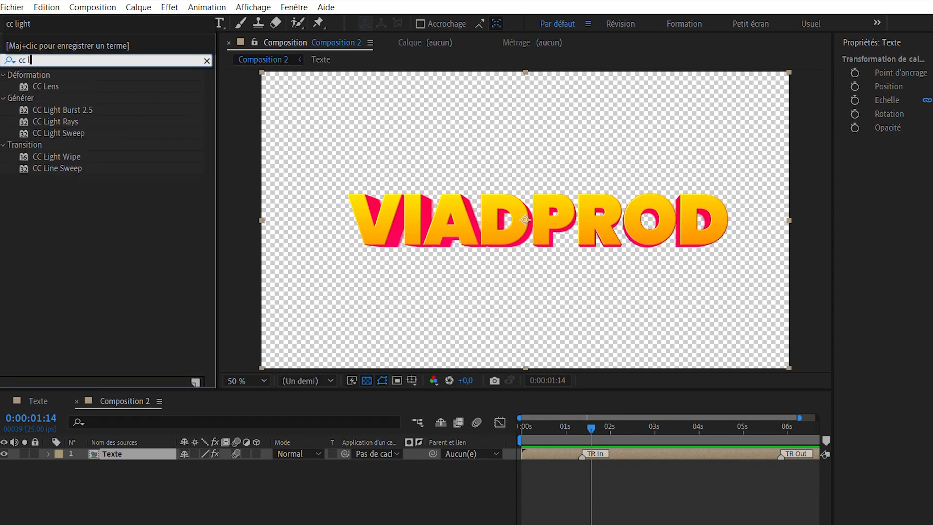
{"action": "left_click_drag", "start_coordinate": [49, 112], "coordinate": [152, 457]}
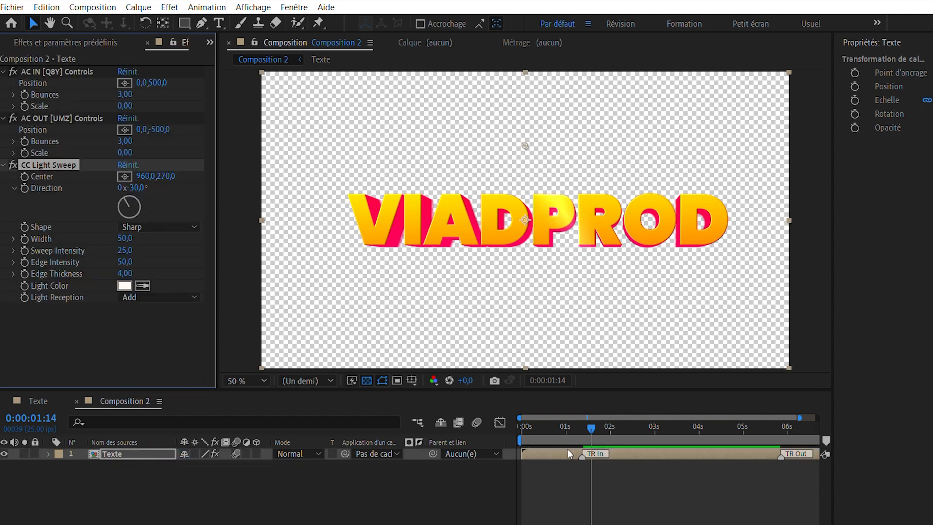
{"action": "key", "text": "Home"}
{"action": "key", "text": "space"}
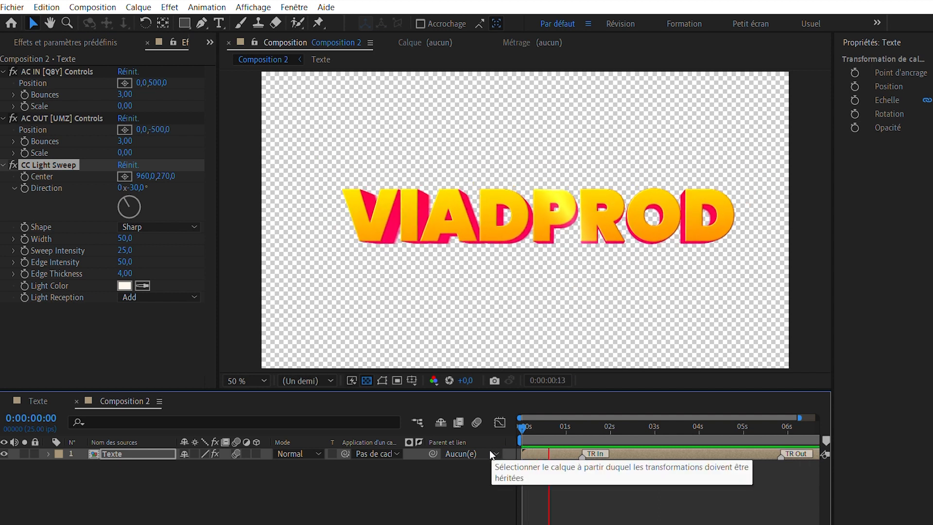
- Keyframe the CC Light Sweep Center at 252.9, 332.9 at 0:00:00:22 and at 1716.9, 332.9 at 0:00:01:22
{"action": "left_click", "coordinate": [561, 429]}
{"action": "left_click_drag", "start_coordinate": [561, 431], "coordinate": [560, 429]}
{"action": "left_click", "coordinate": [125, 176]}
{"action": "left_click", "coordinate": [333, 165]}
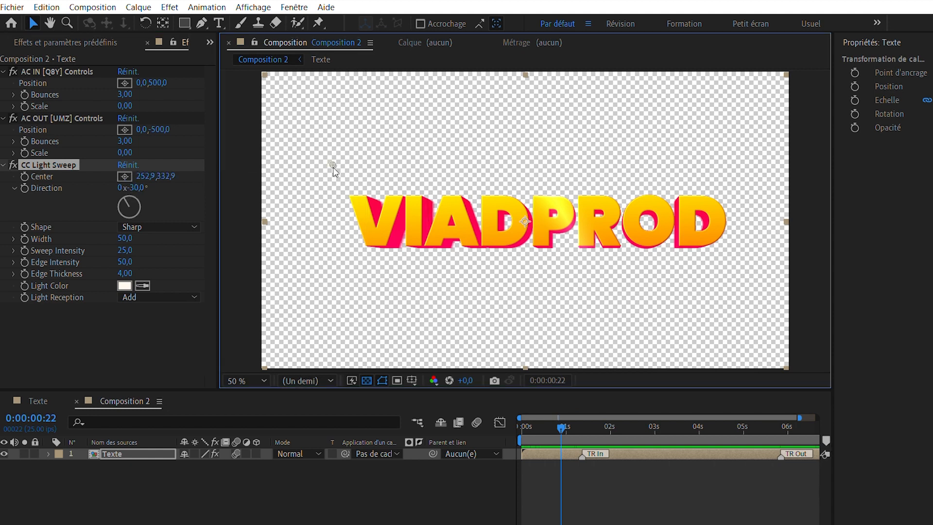
{"action": "left_click", "coordinate": [25, 176]}
{"action": "left_click_drag", "start_coordinate": [562, 431], "coordinate": [605, 435]}
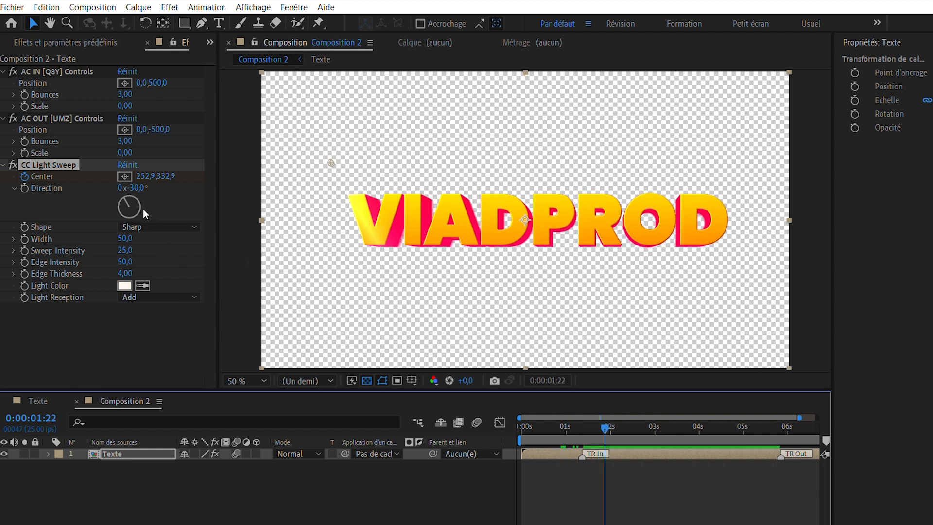
{"action": "left_click_drag", "start_coordinate": [142, 176], "coordinate": [932, 188]}
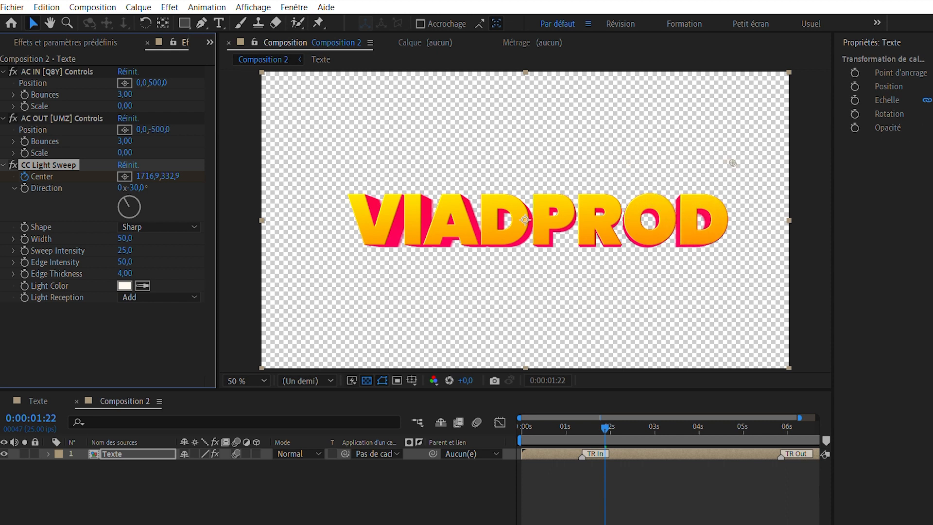
- Apply Easy Ease to both Center keyframes, shift them slightly earlier and preview the light sweep from the start
{"action": "left_click", "coordinate": [627, 456]}
{"action": "key", "text": "u"}
{"action": "left_click_drag", "start_coordinate": [631, 490], "coordinate": [547, 478]}
{"action": "key", "text": "F9"}
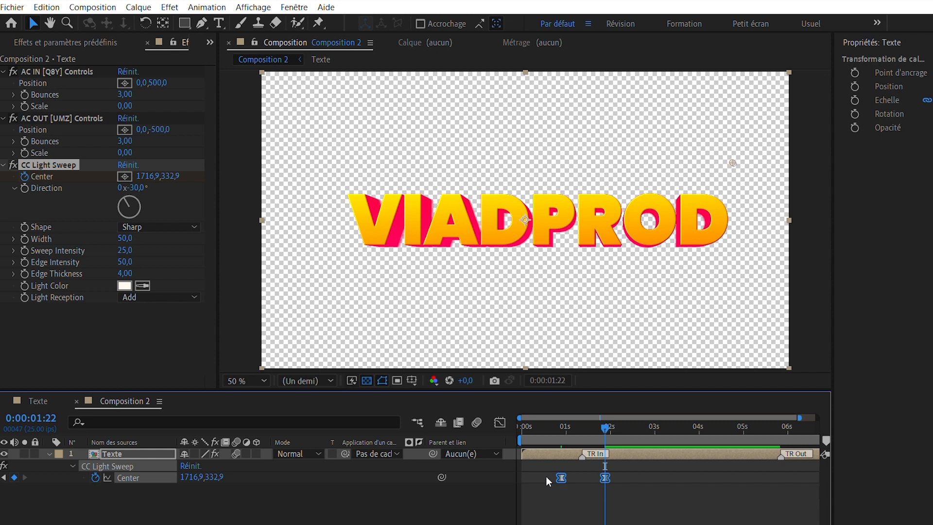
{"action": "left_click", "coordinate": [455, 504]}
{"action": "key", "text": "Home"}
{"action": "key", "text": "space"}
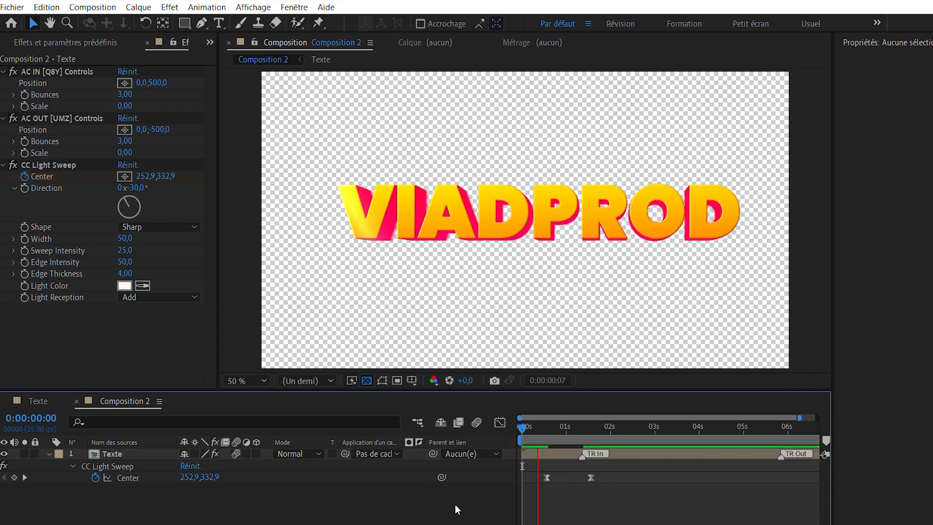